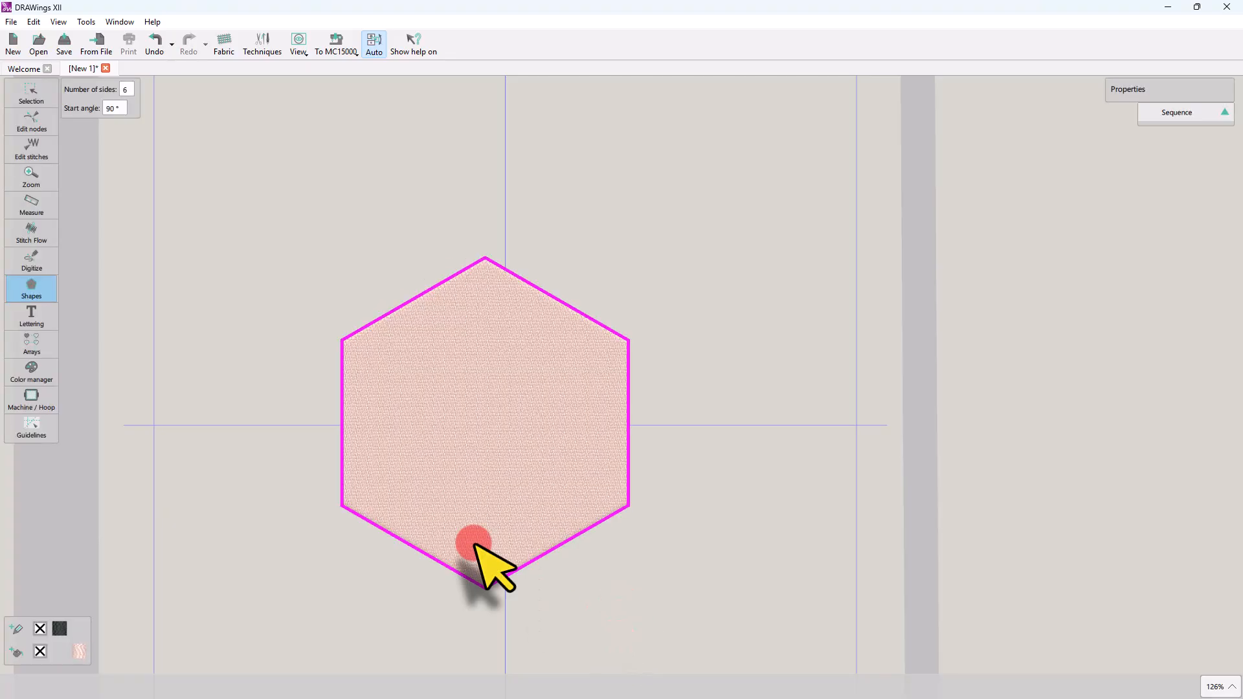
Finish drawing the hexagon, remove its fill so only the outline remains, and deselect it.
right_click(477, 528)
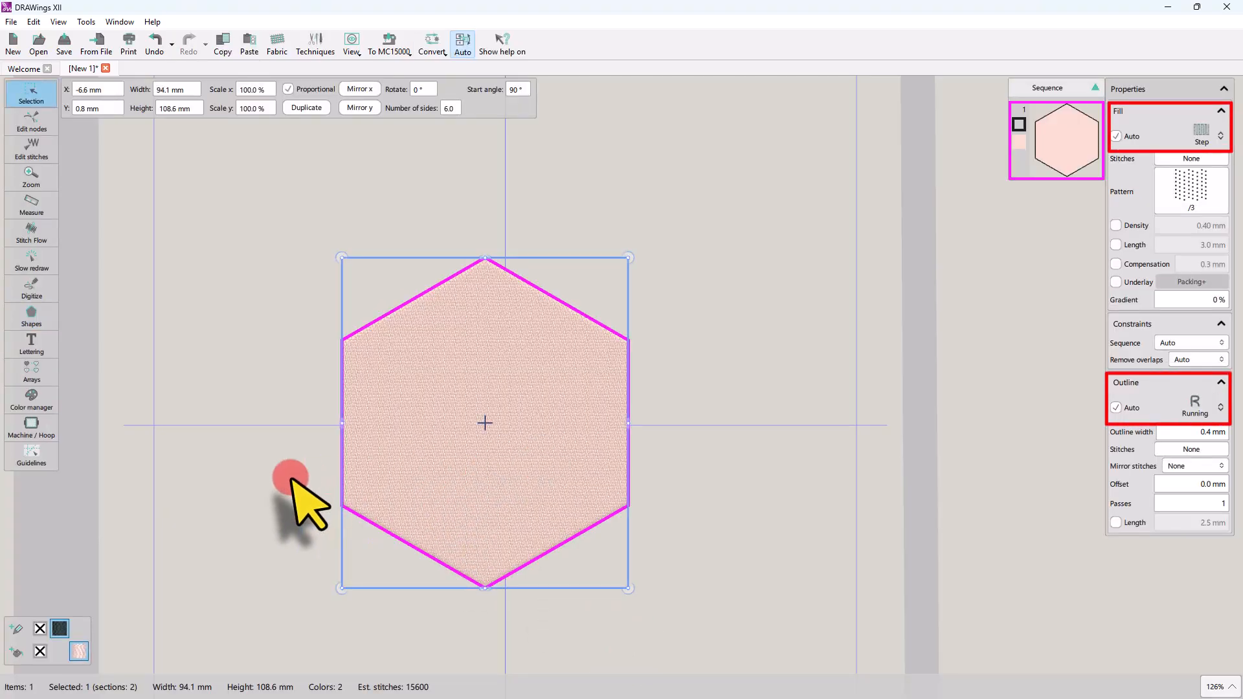
click(40, 652)
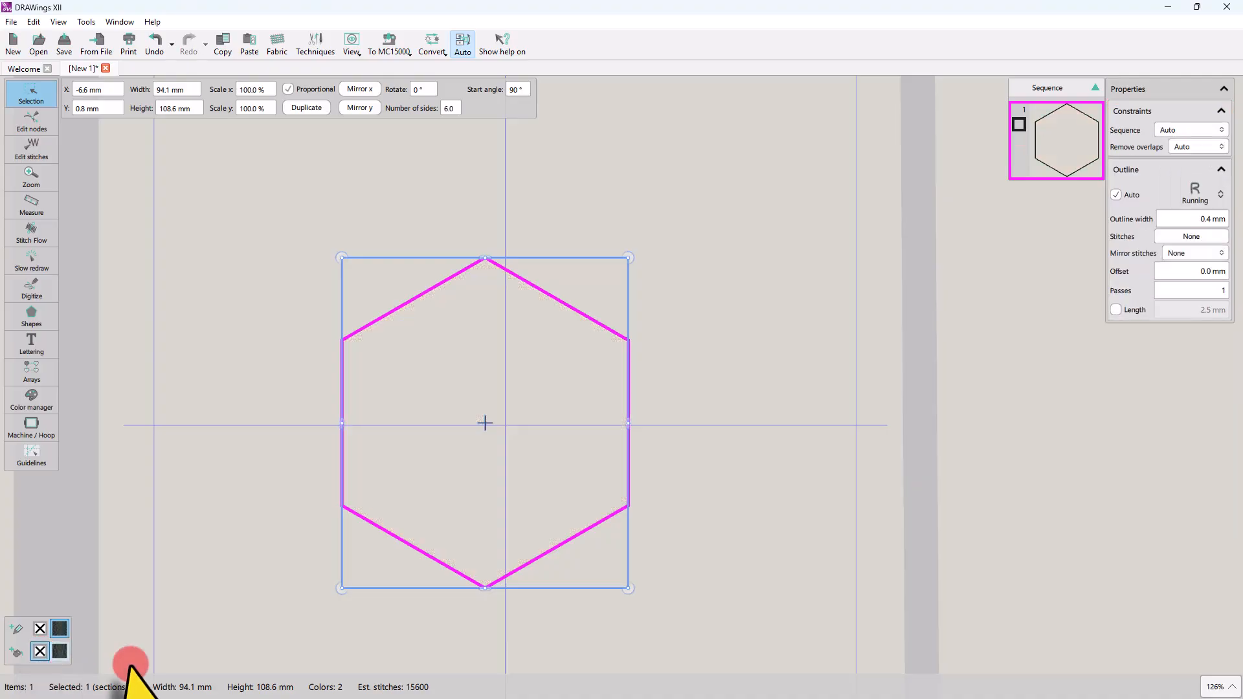
click(368, 584)
scroll(272, 581, up, 2)
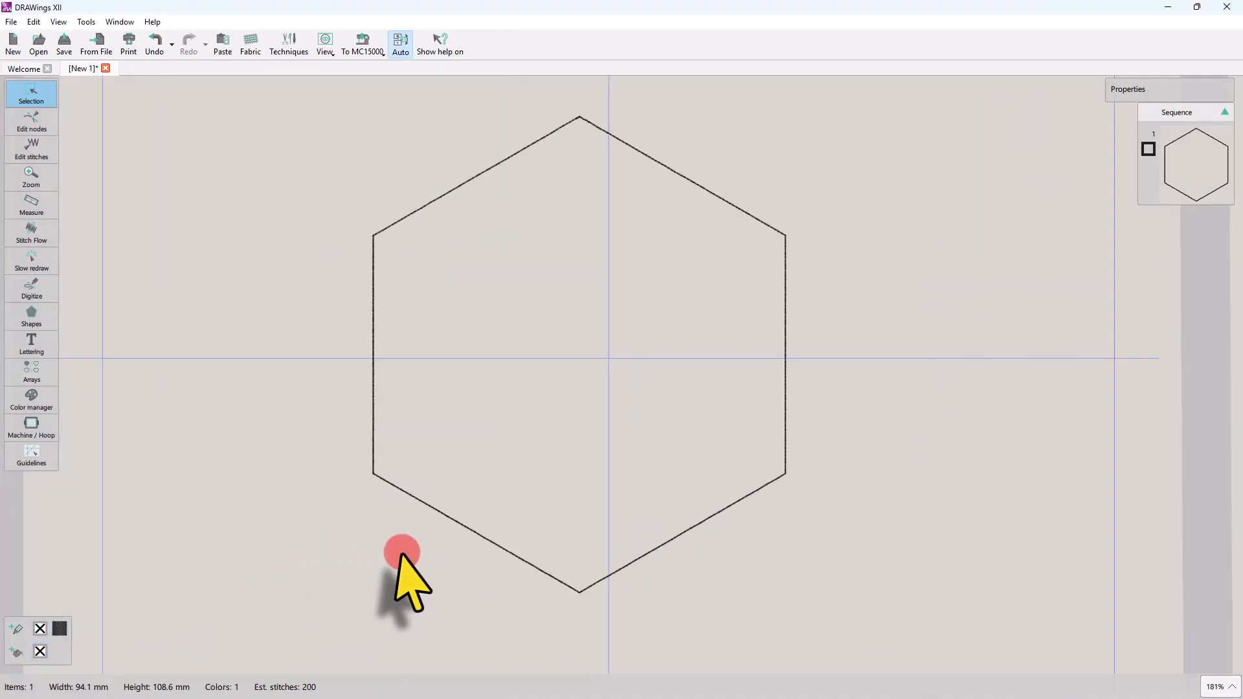
Set the hexagon's running outline width to 0.8 mm.
click(501, 545)
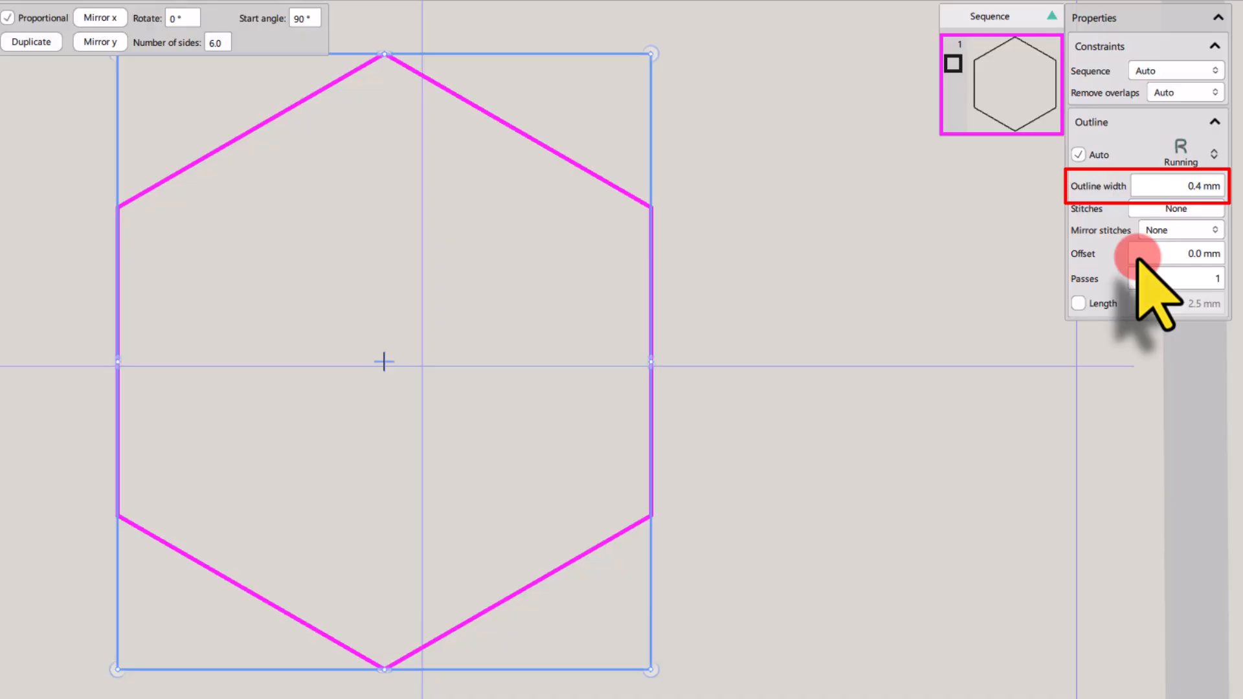
click(1209, 187)
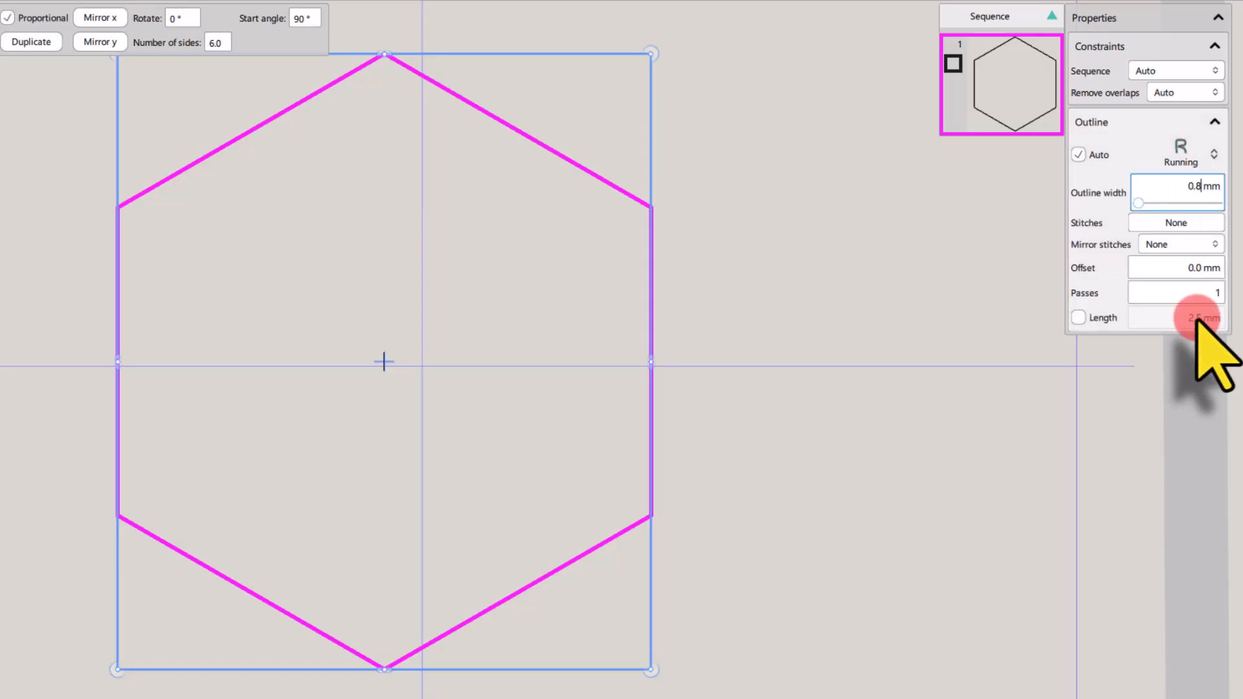
text(0.8)
key(Return)
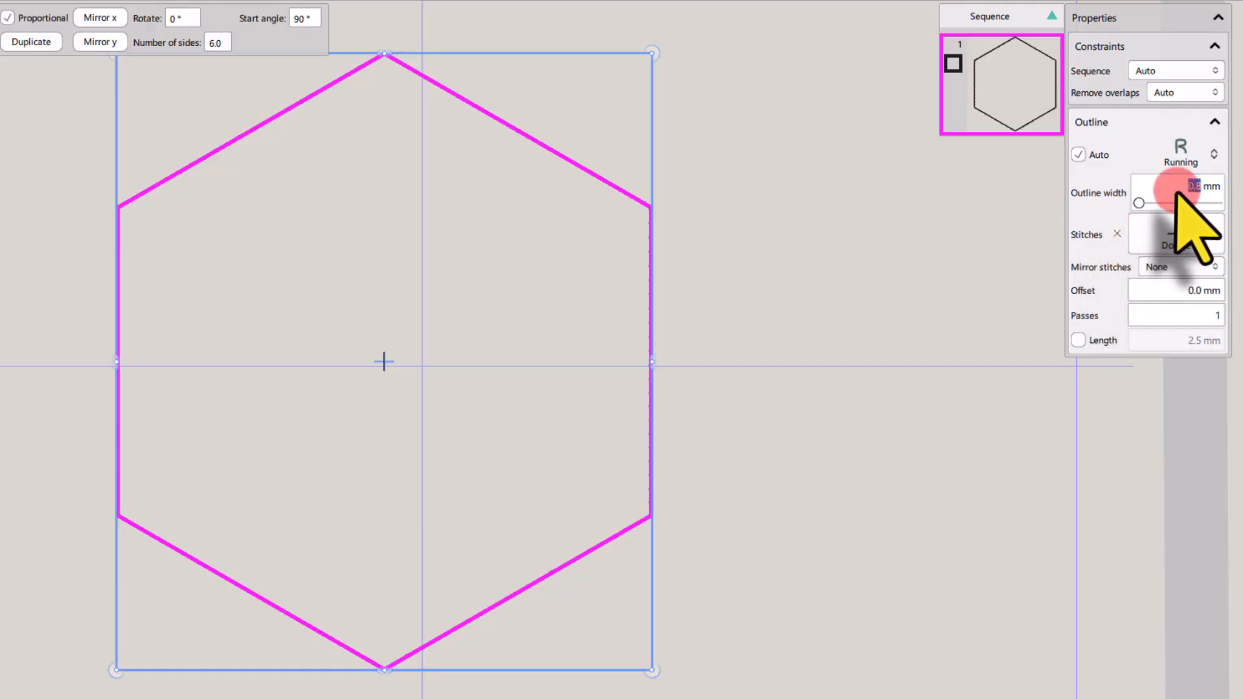
Increase the hexagon's outline width to 1.0 mm and further to 1.2 mm.
key(Up)
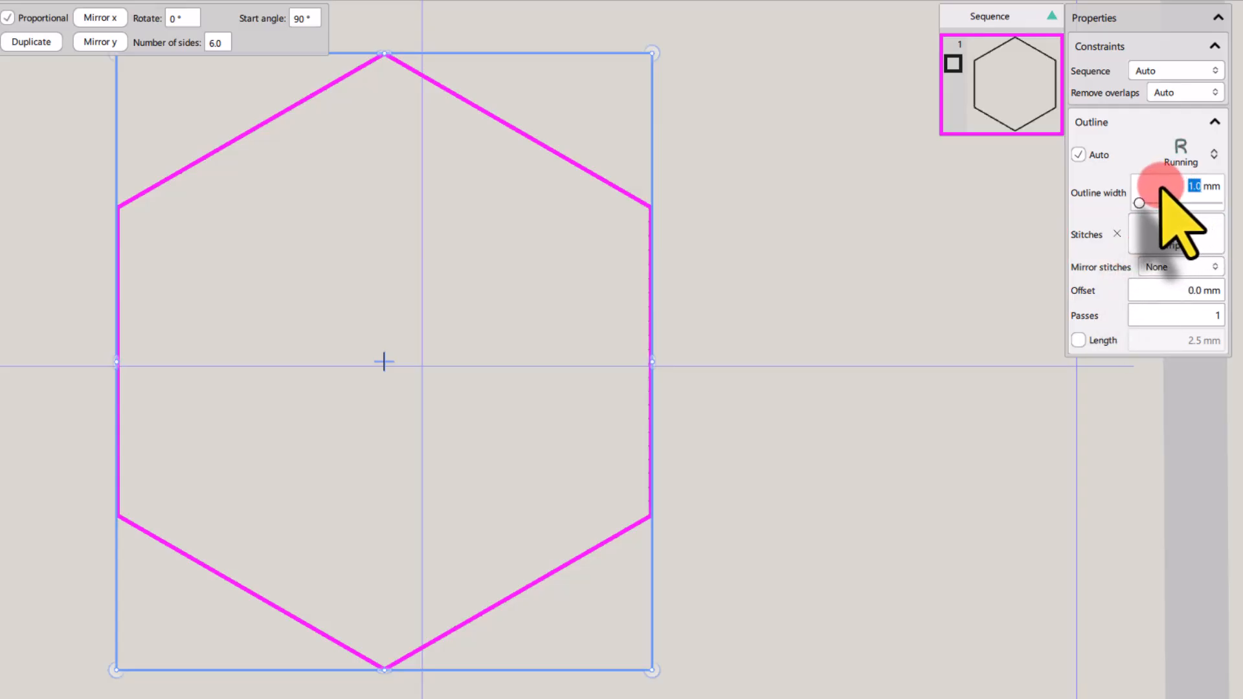
text(1.2)
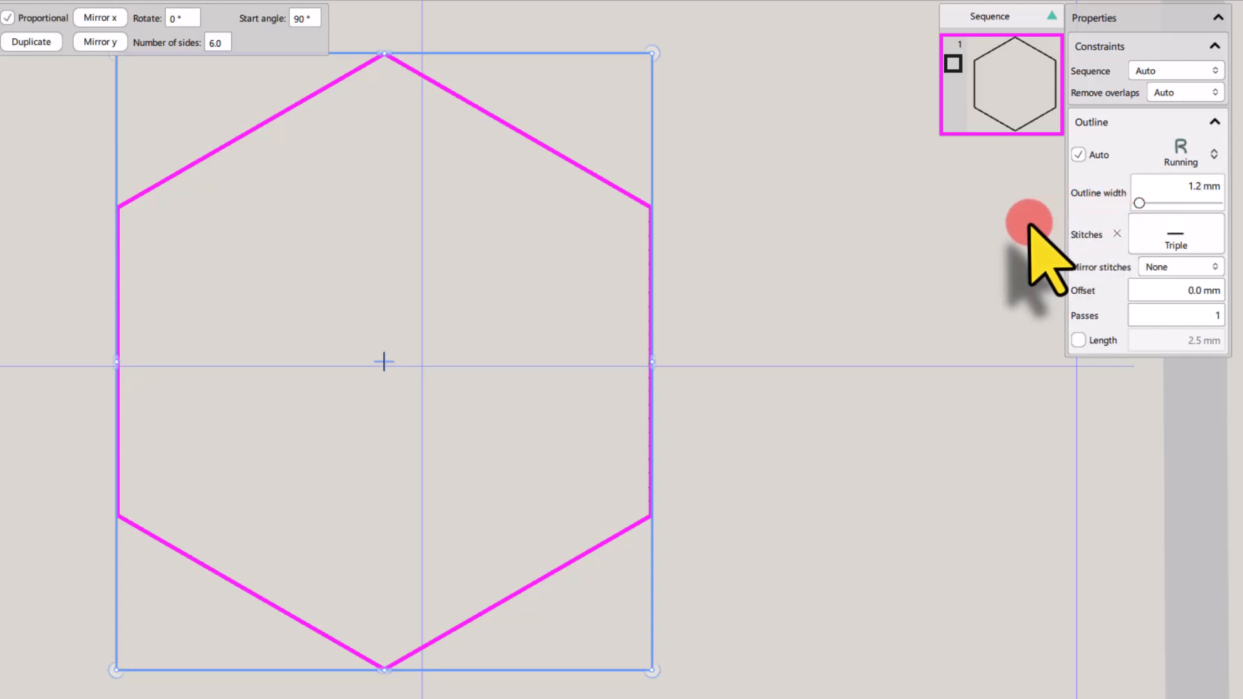
key(Return)
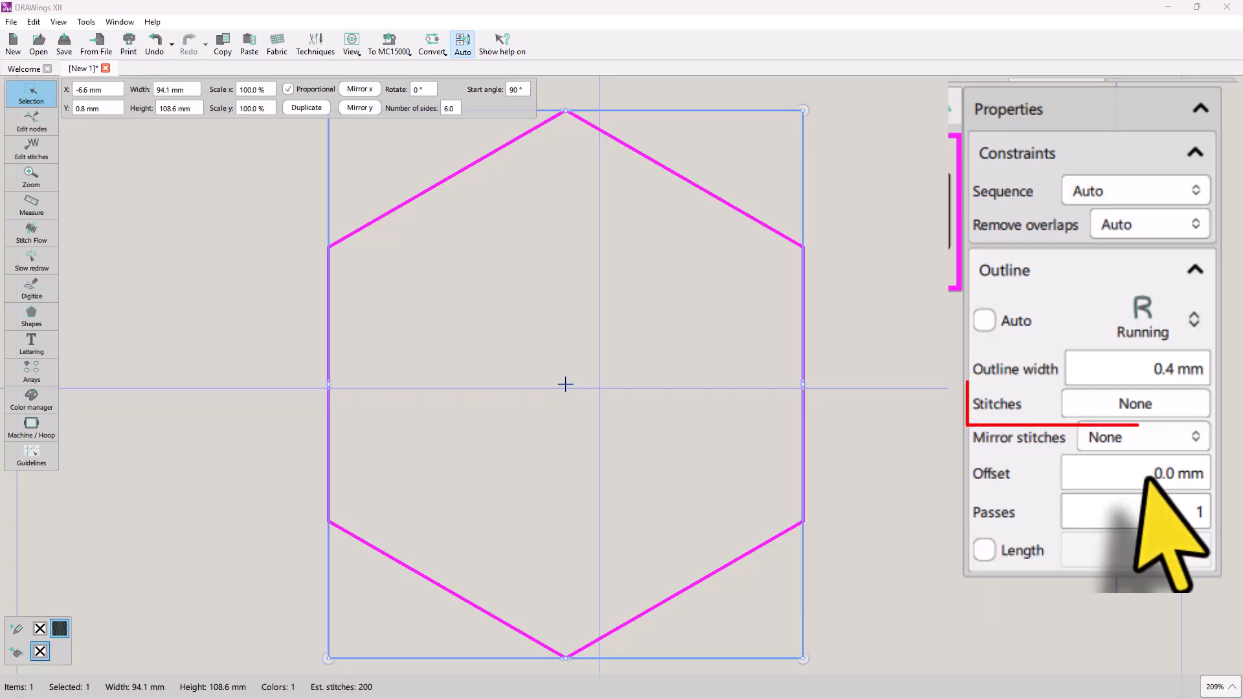
Apply decorative stitch patterns 04, 08 and finally 10 to the hexagon's running outline.
click(1135, 404)
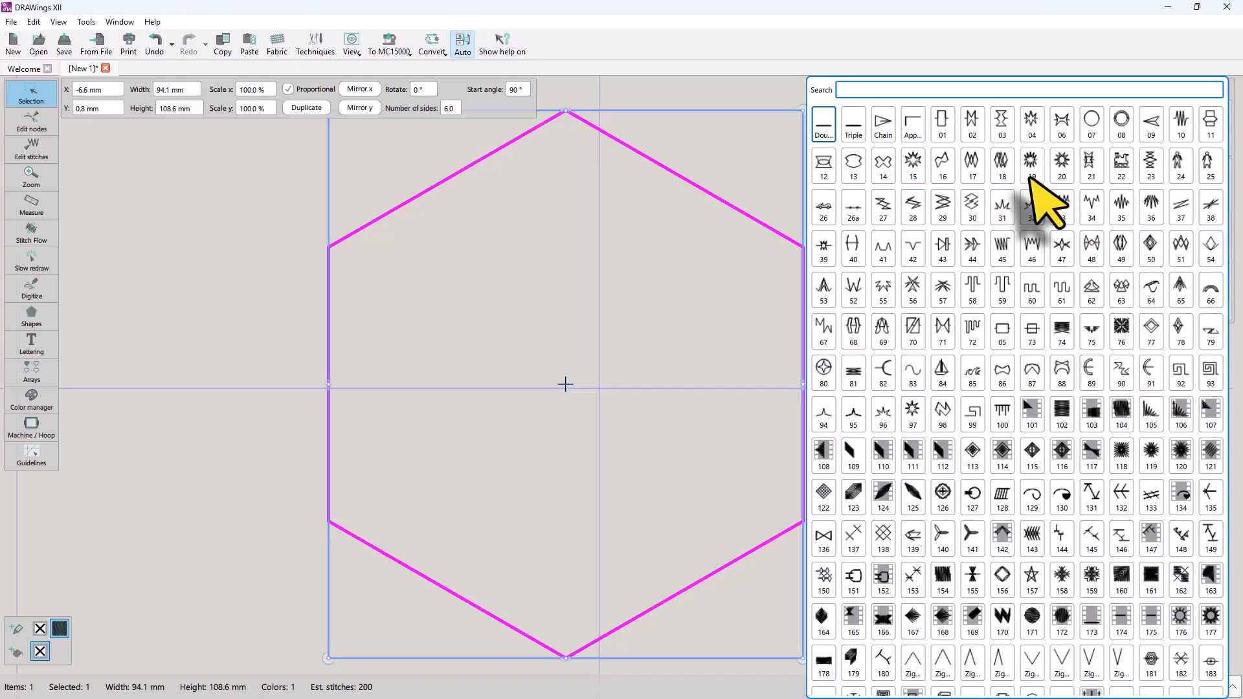
click(1029, 123)
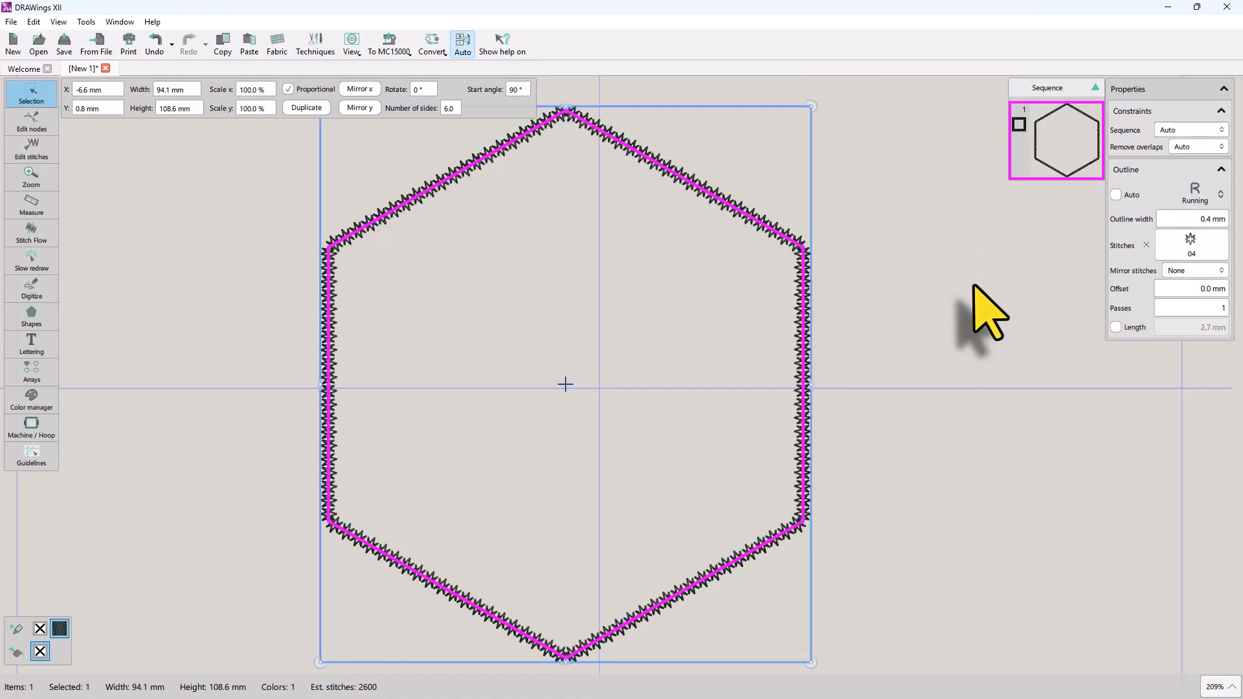
click(1184, 246)
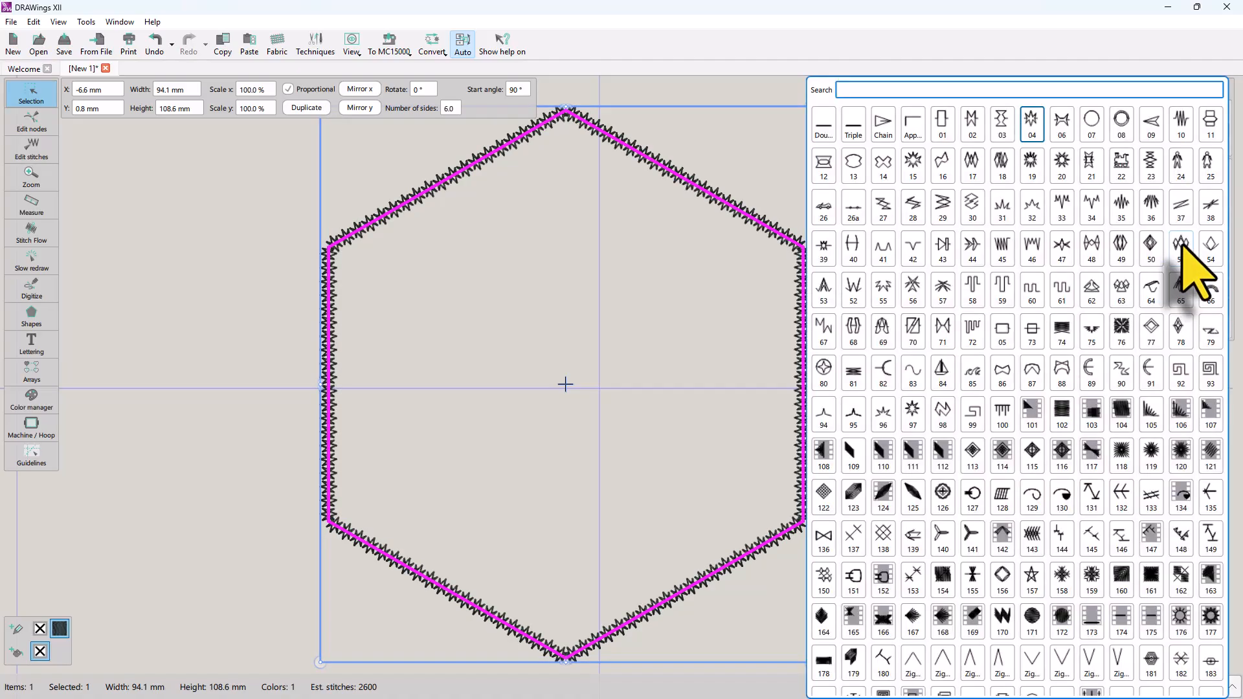
click(1118, 120)
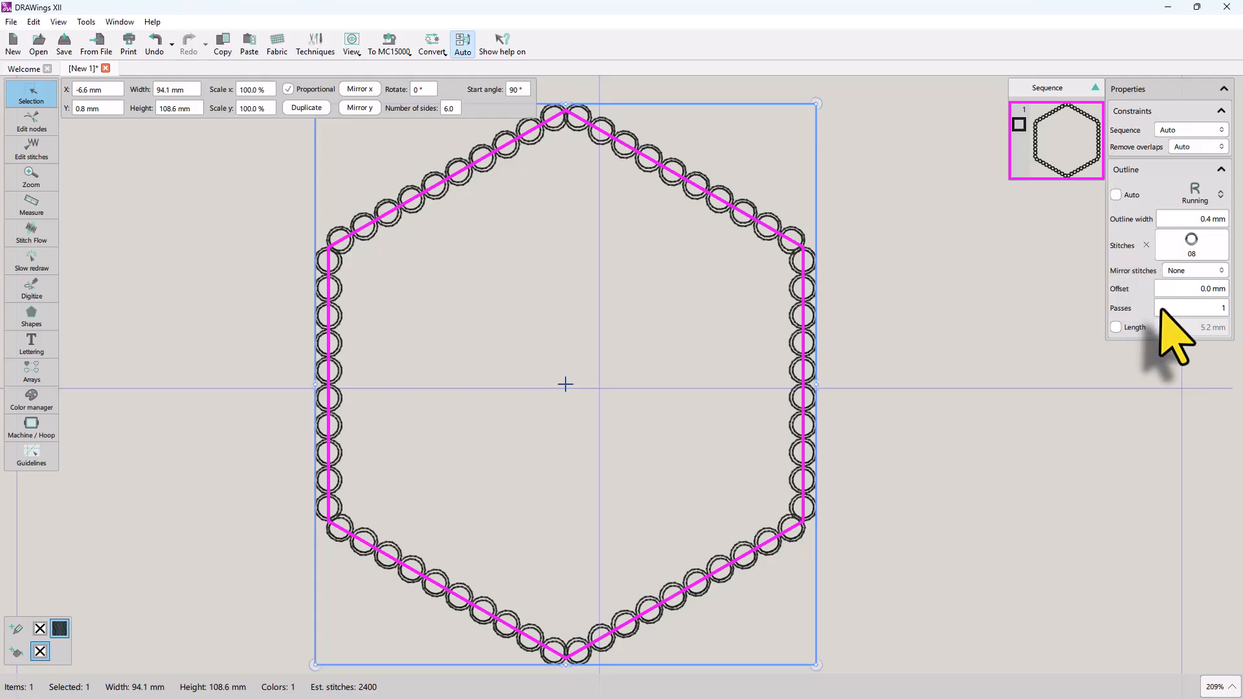
click(1191, 249)
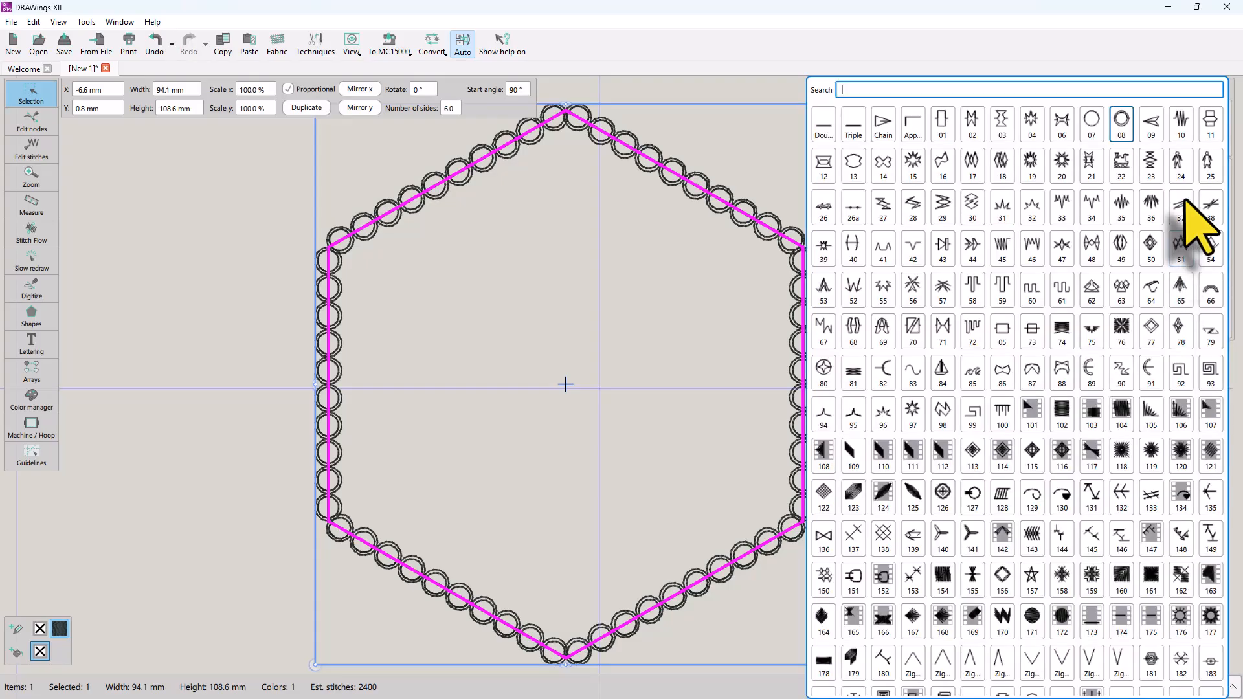
click(1179, 127)
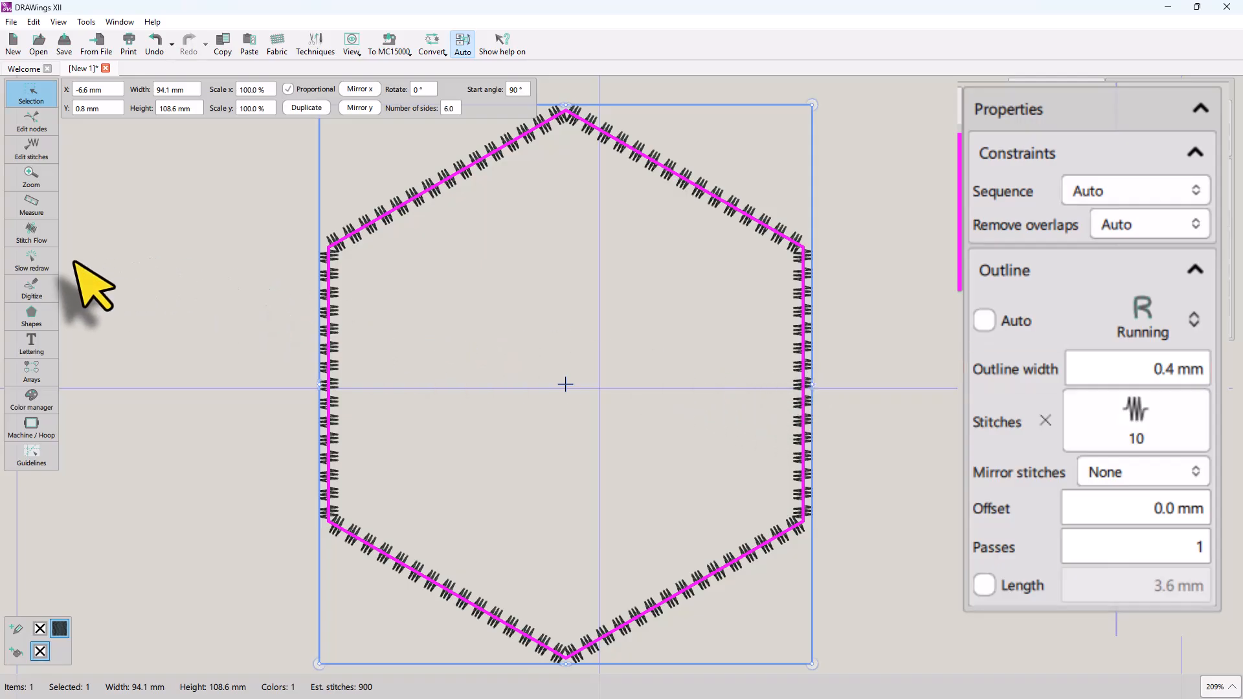
Measure the width of the decorative stitches along the hexagon's left edge.
click(31, 205)
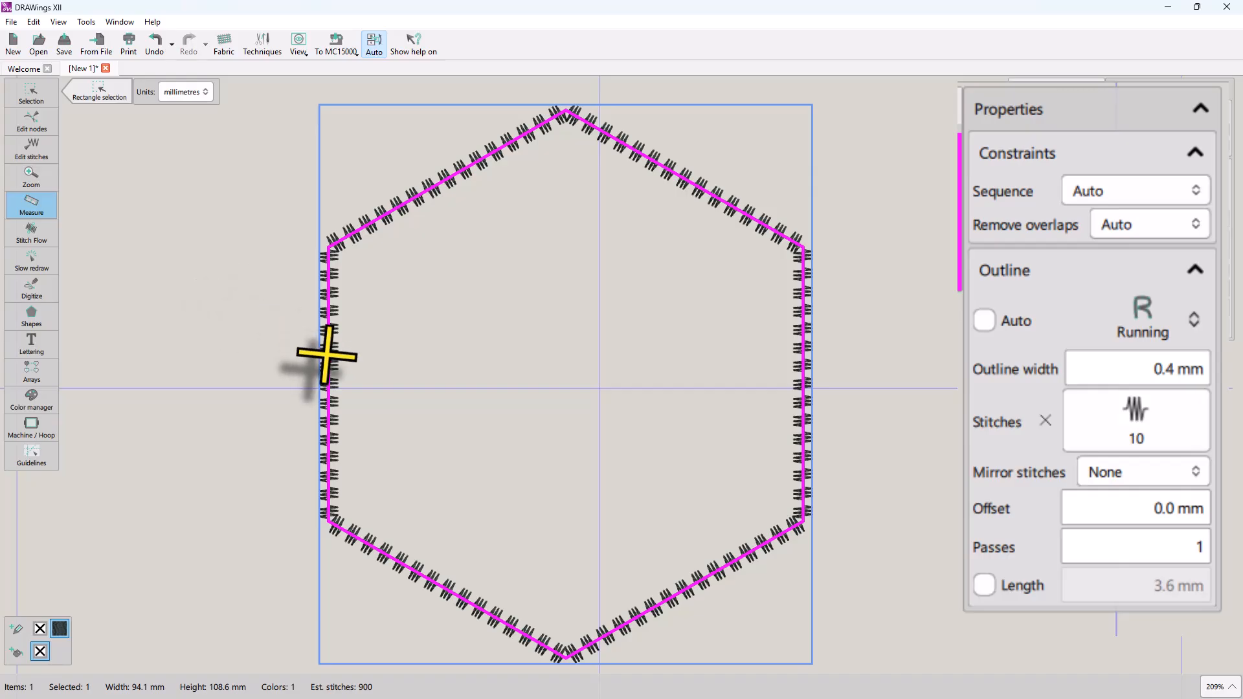
scroll(327, 356, up, 2)
scroll(325, 379, up, 2)
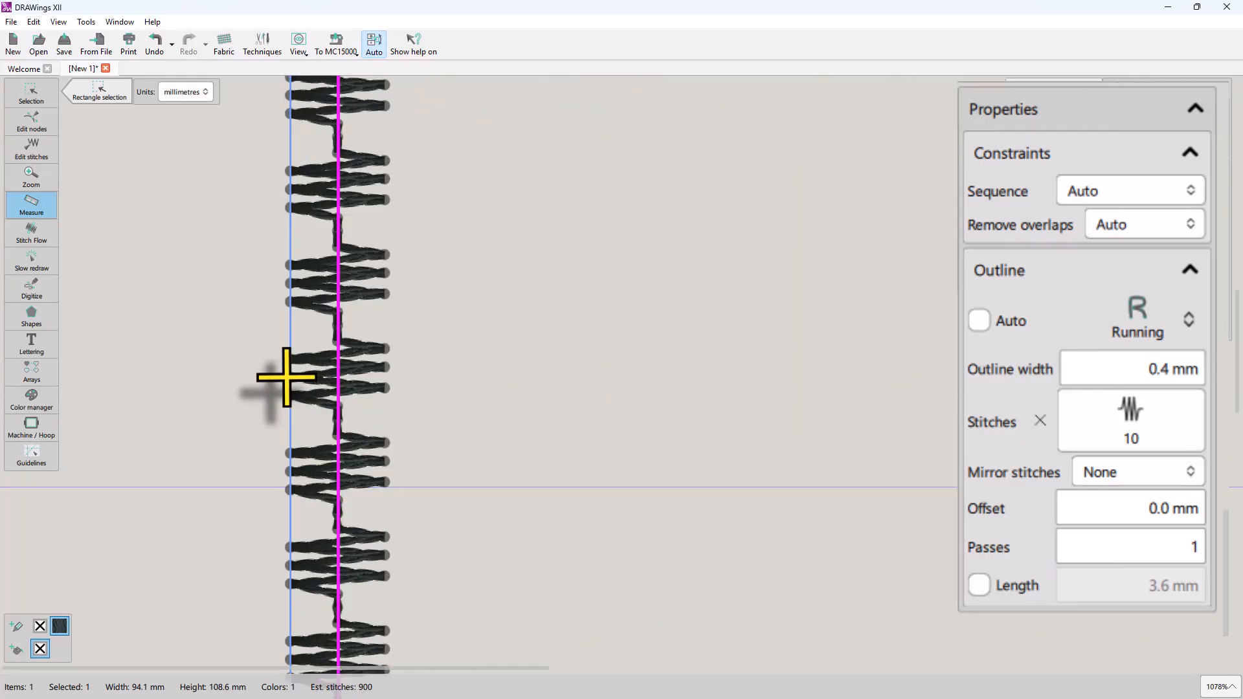
drag(288, 377, 383, 373)
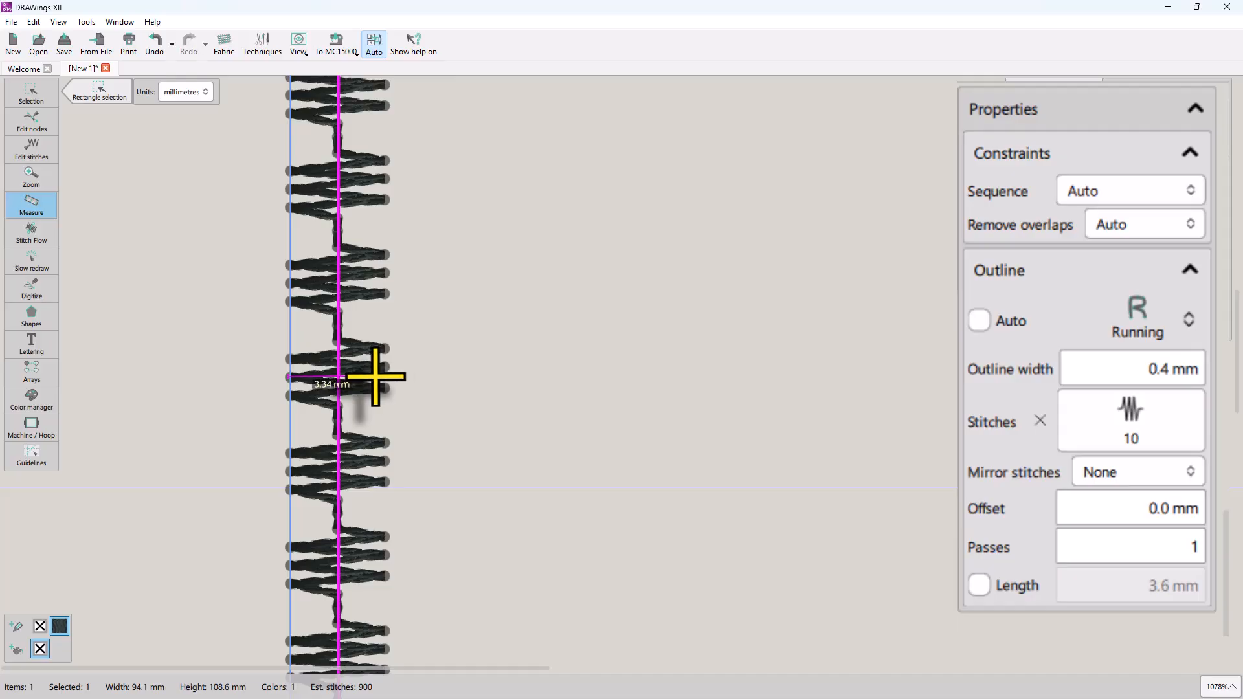
Set the hexagon's outline width to 5 mm.
scroll(328, 369, down, 4)
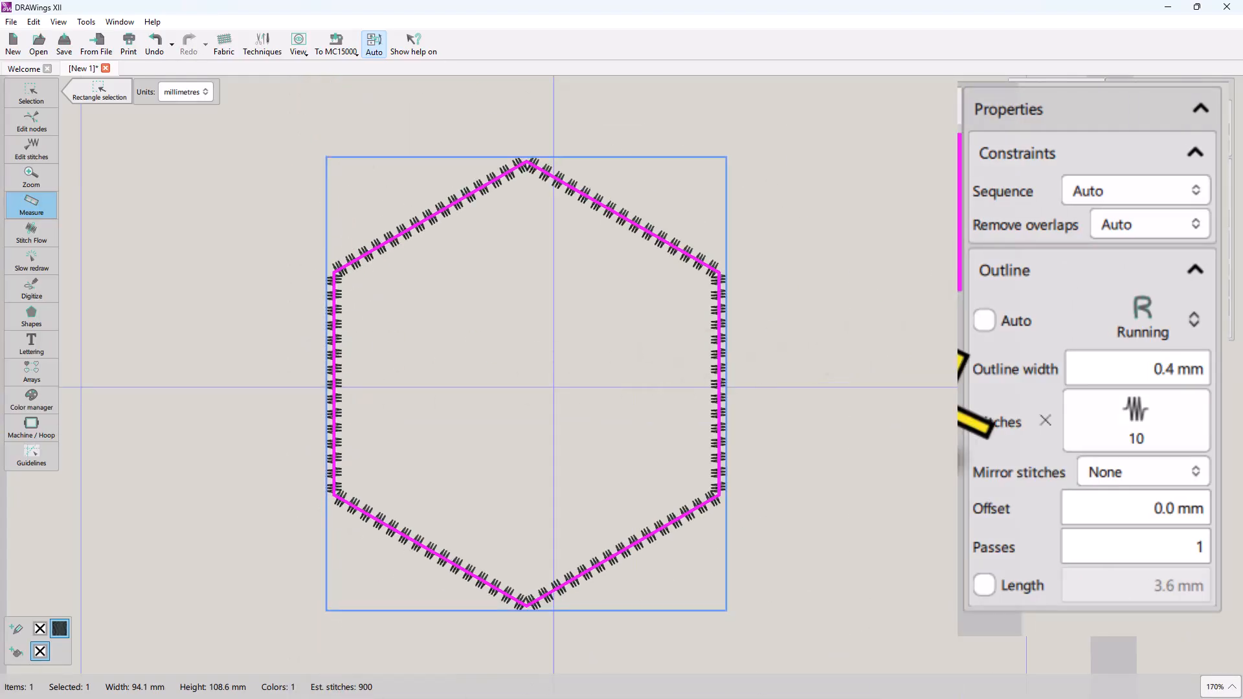
click(1139, 372)
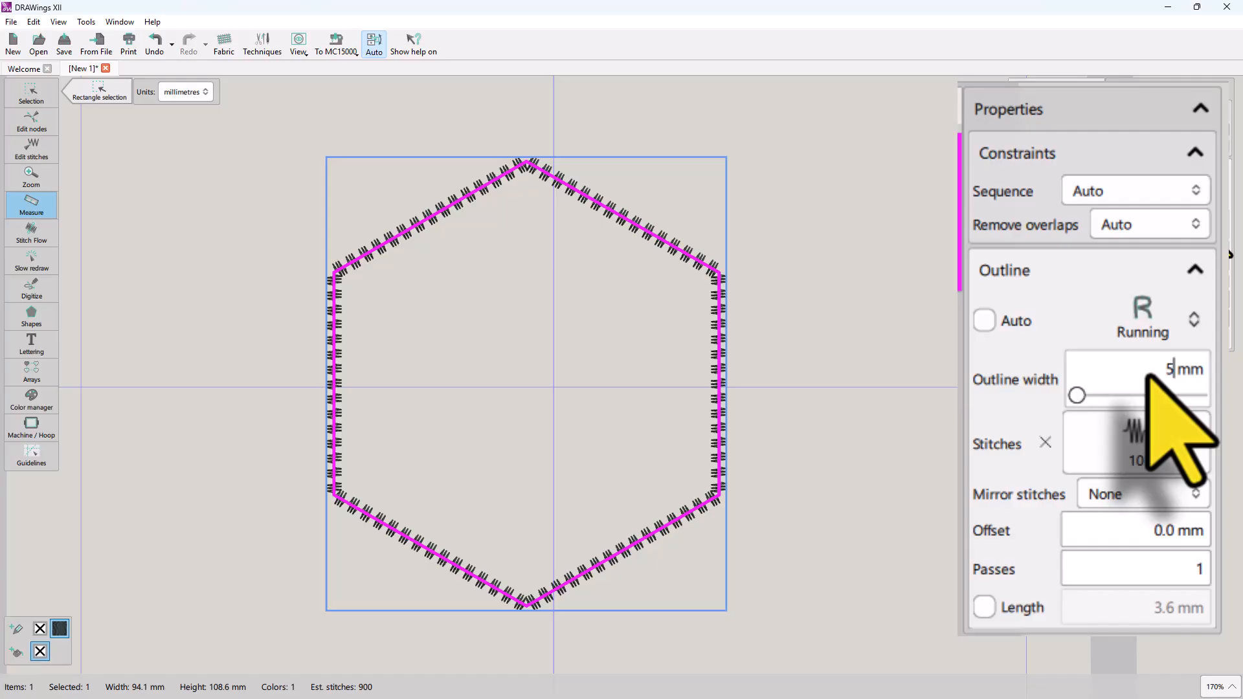
key(Return)
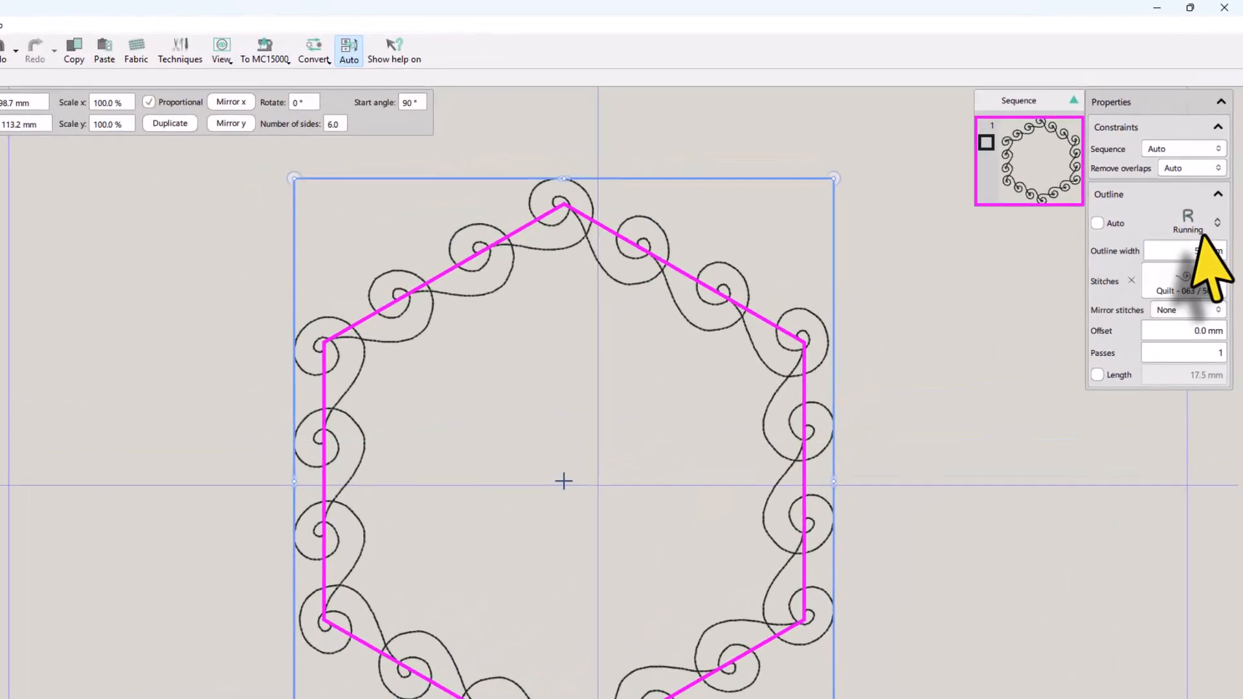
Try larger outline widths, reaching 20 mm, on the outline with the Quilt - 063 / 50 stitch pattern.
click(1198, 250)
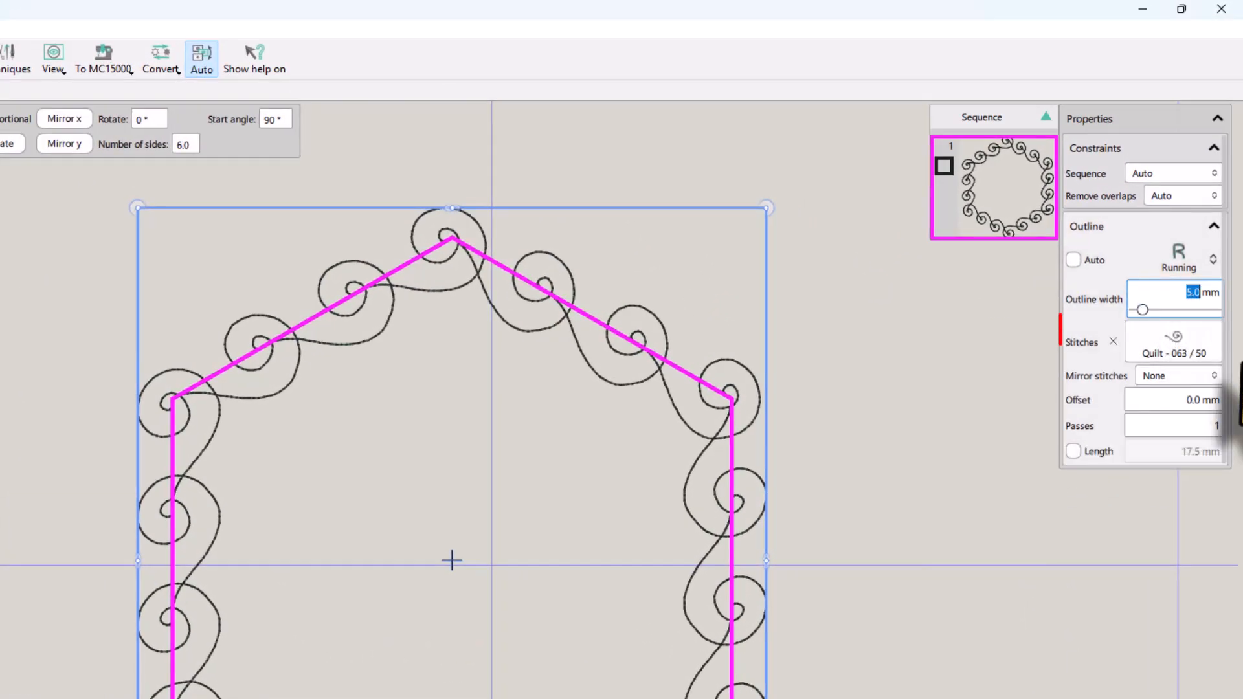
text(8)
key(Return)
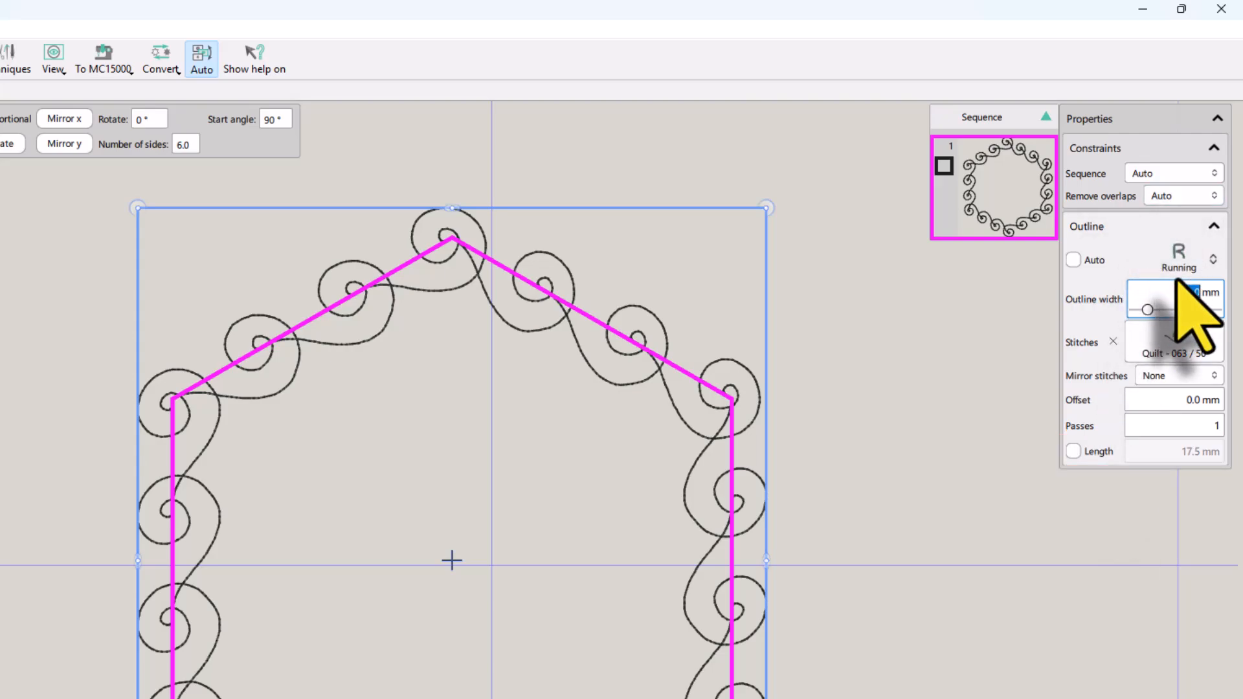
key(Up)
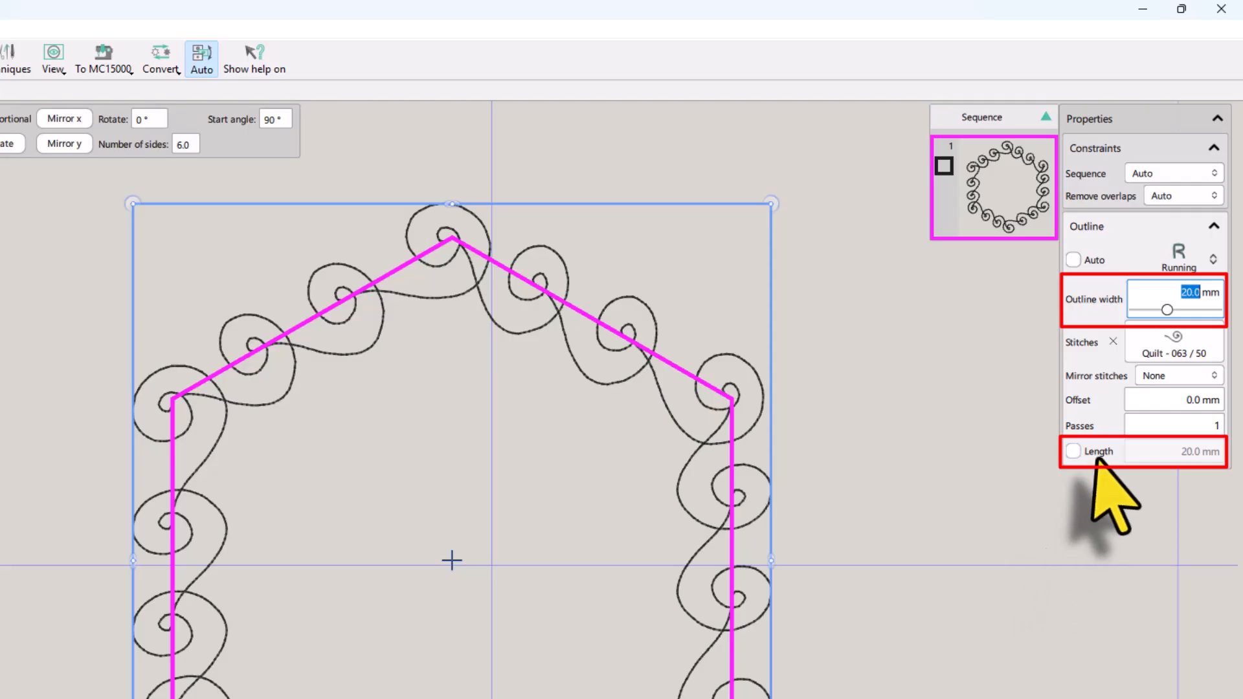
text(25)
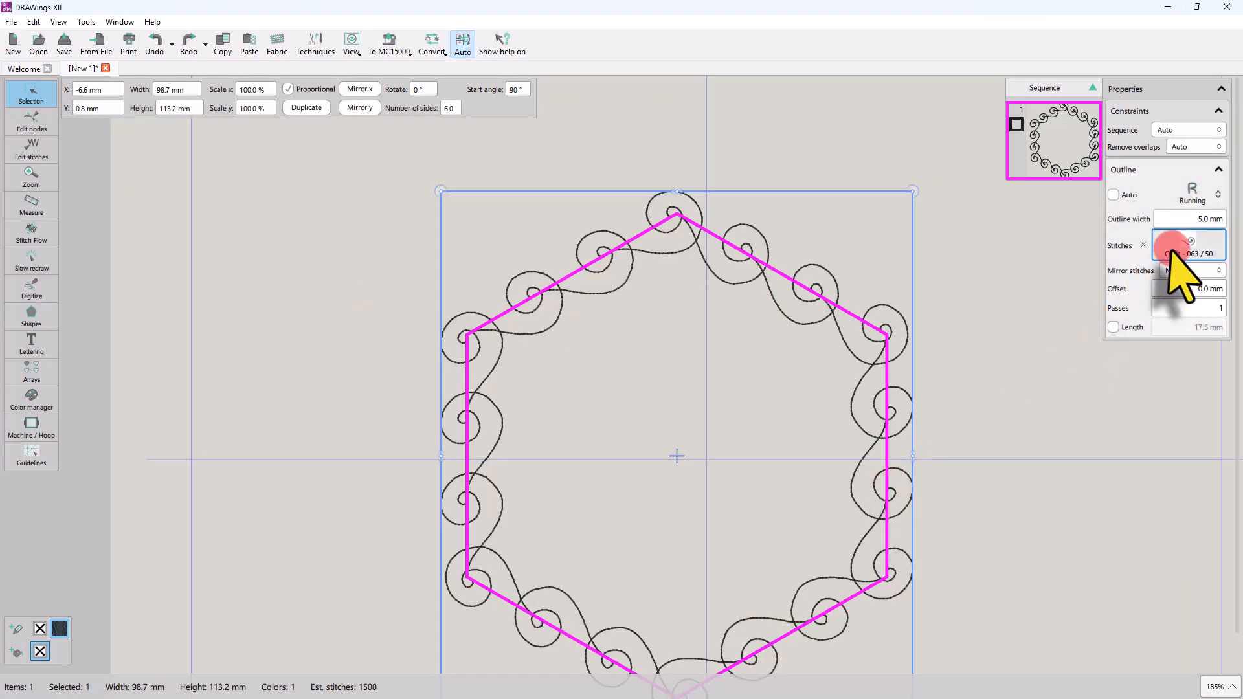
Change the outline's stitch pattern to 09 and deselect the hexagon.
click(1174, 343)
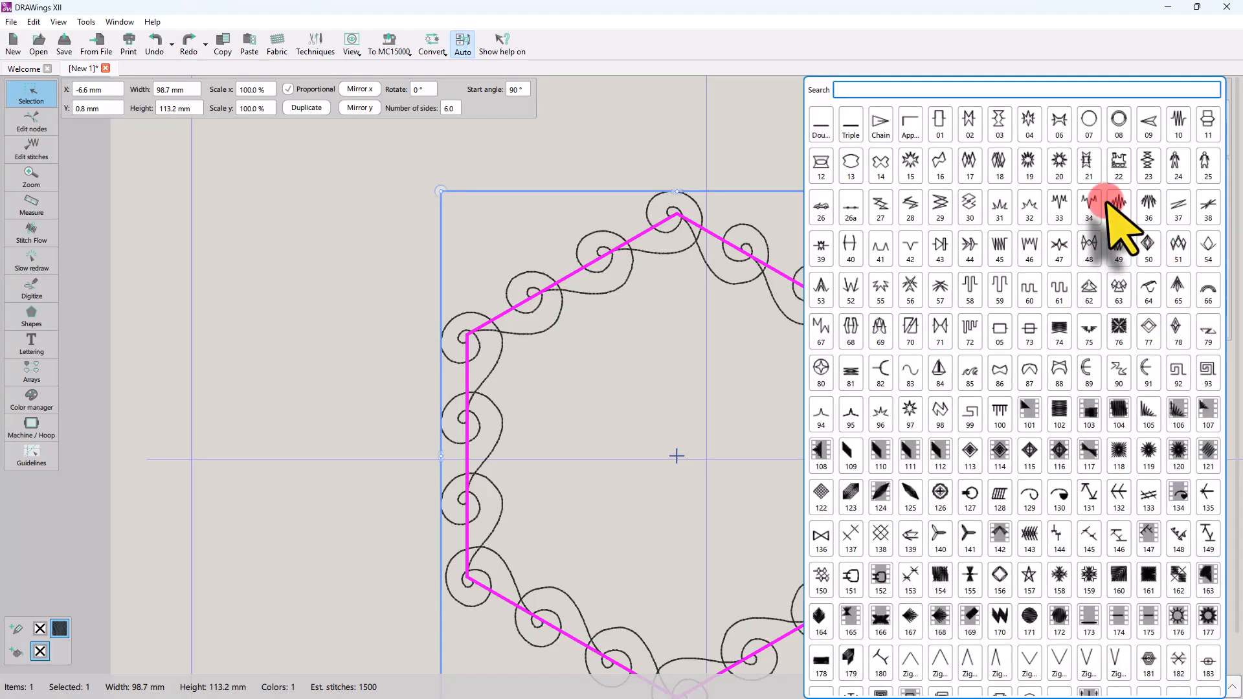
click(1148, 123)
click(983, 374)
scroll(809, 311, up, 3)
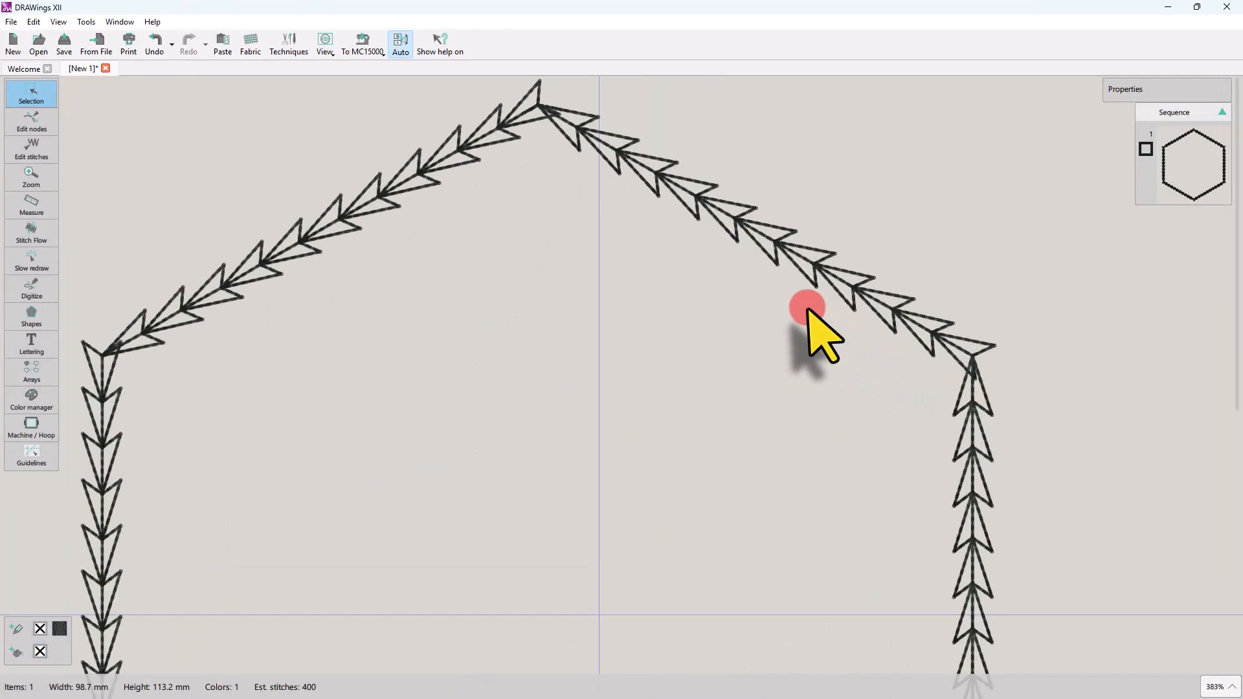
Enable a custom stitch length for the hexagon's outline and raise it to 7 mm and on to 8 mm.
click(804, 255)
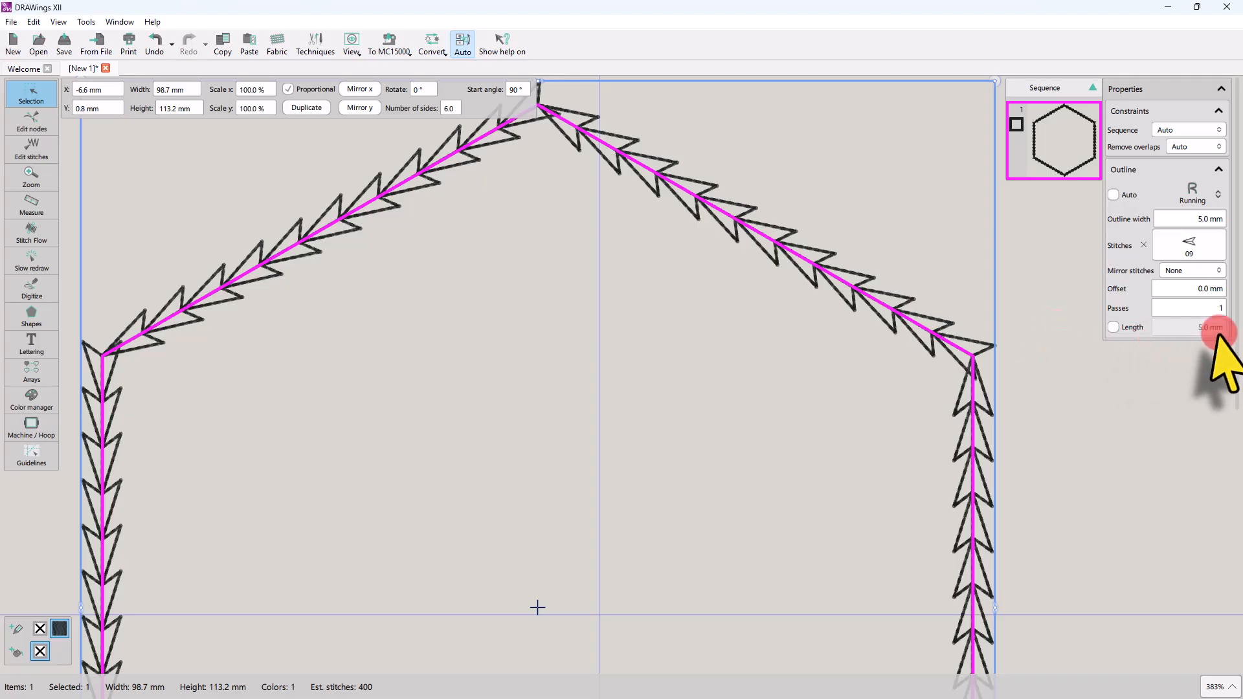
click(1113, 327)
double_click(1203, 327)
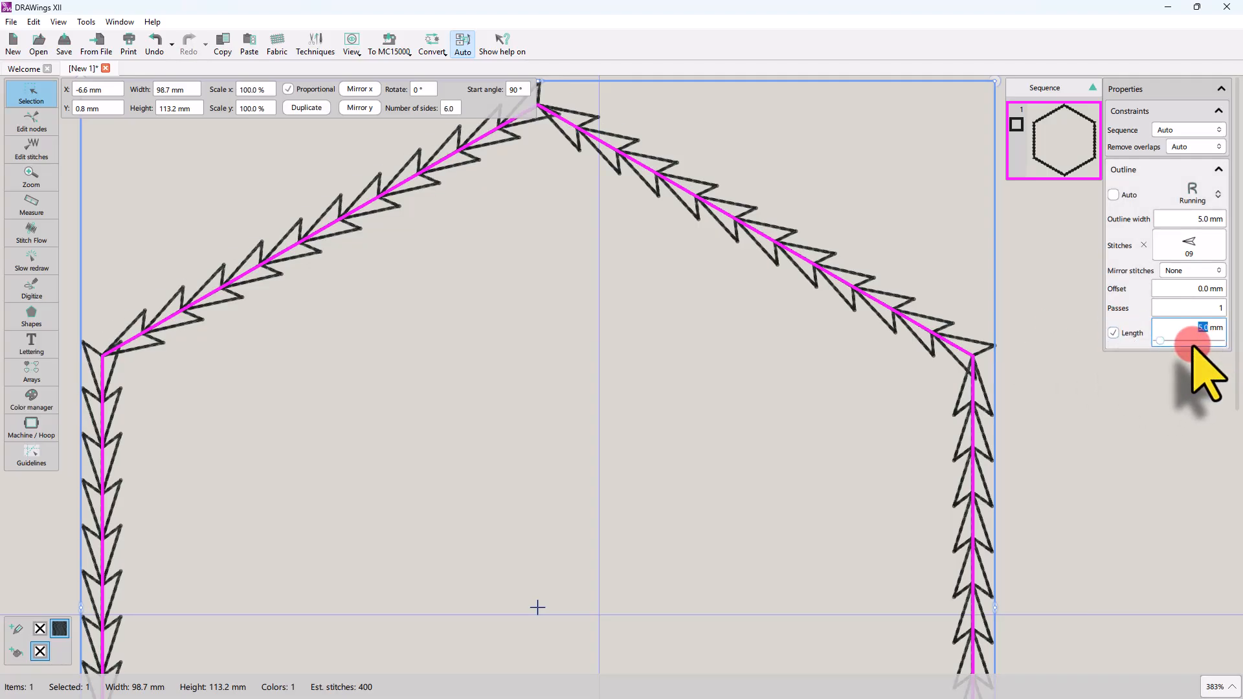
key(Return)
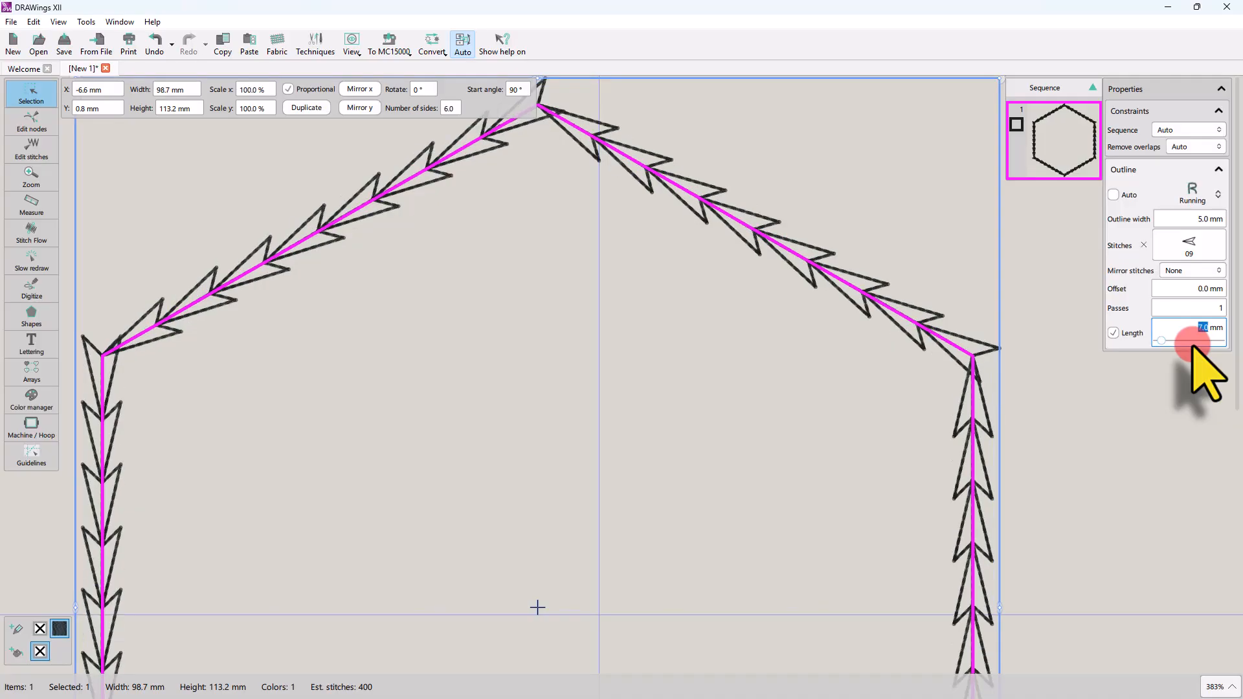
key(Return)
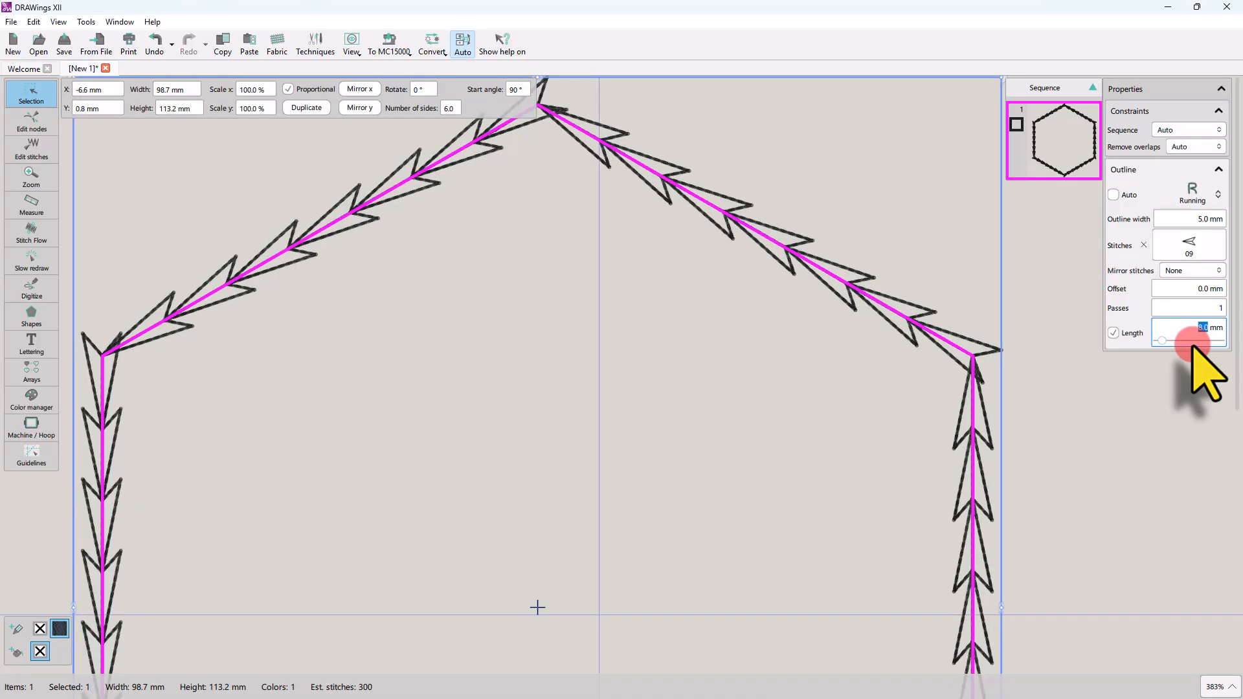
Set the outline's stitch length to 10 mm.
click(1194, 219)
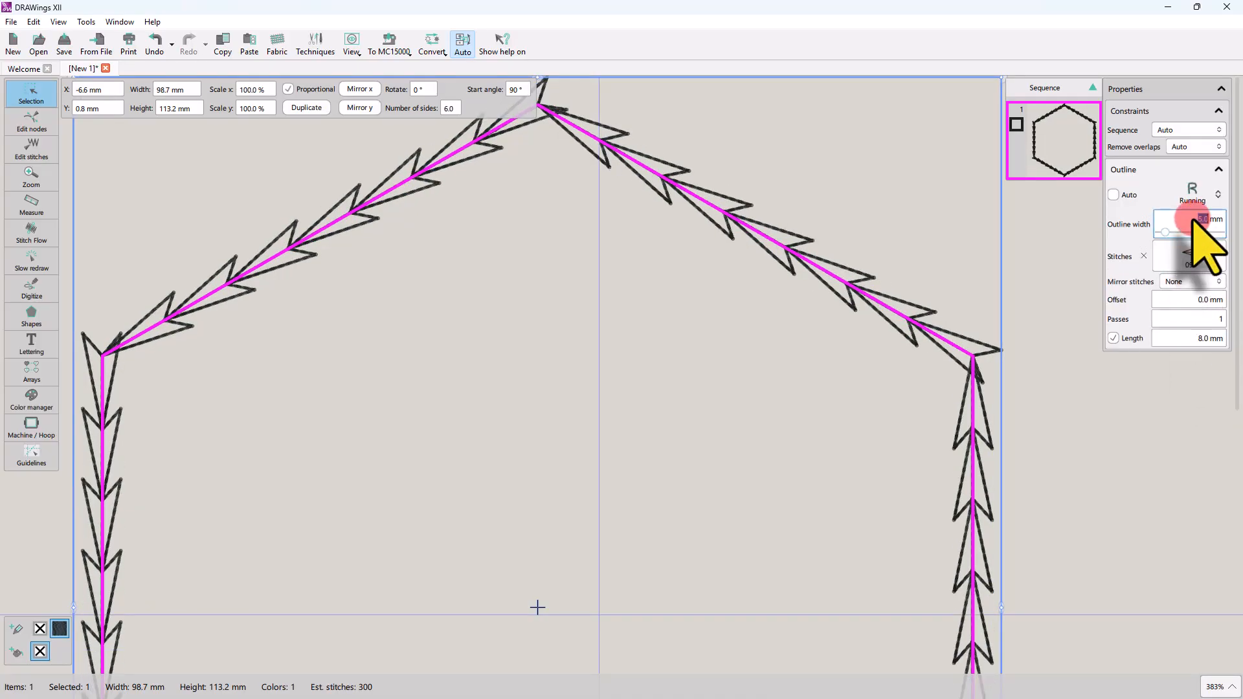
click(1186, 340)
text(10)
key(Return)
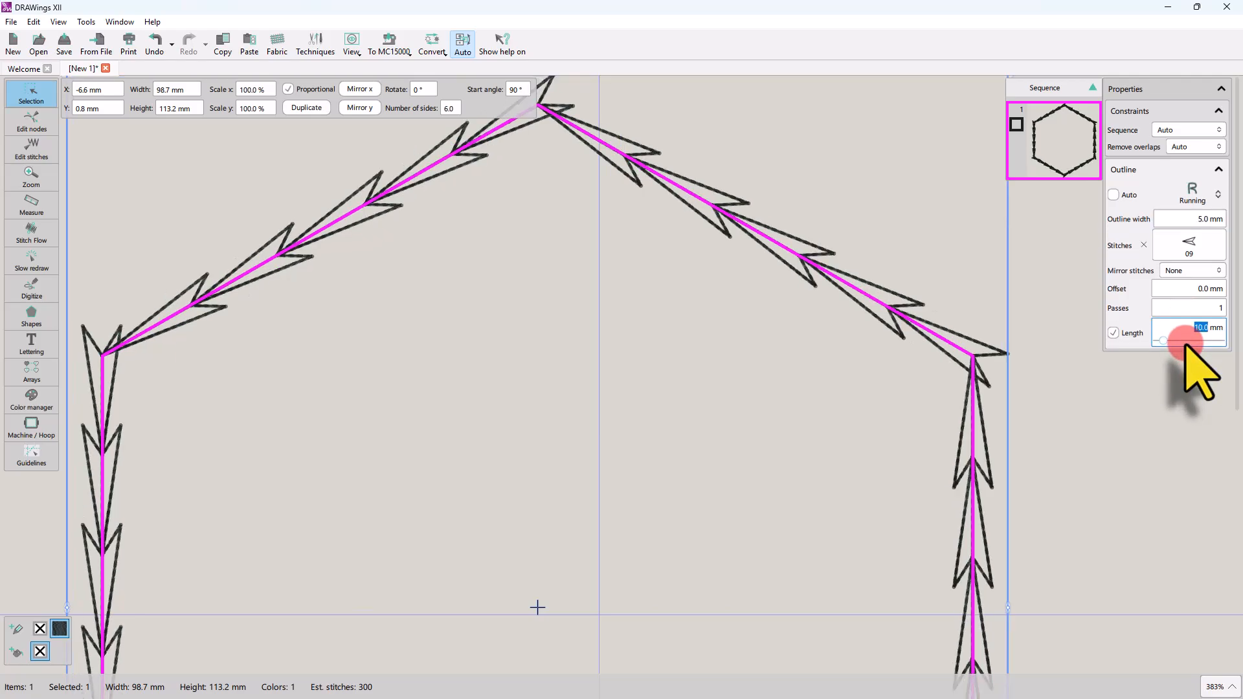
Reduce the hexagon's outline width to 4 mm.
click(1201, 220)
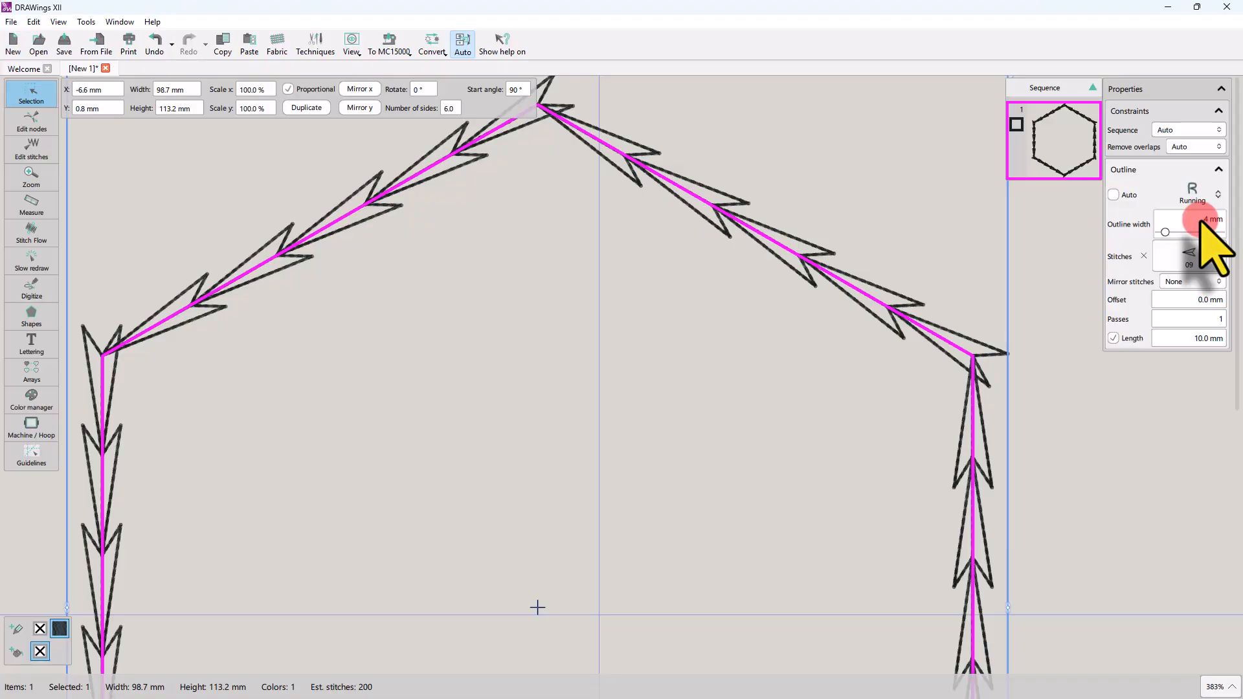
text(4)
key(Return)
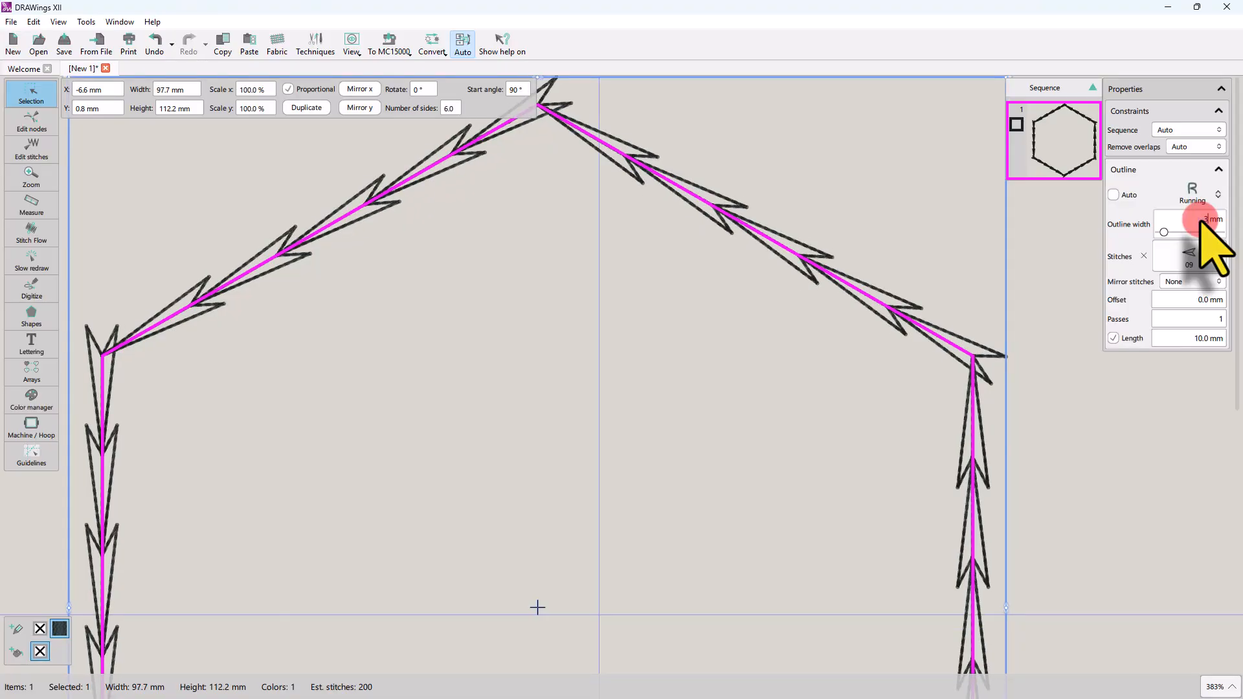
Set the hexagon's outline width to 3 mm.
text(3)
key(Return)
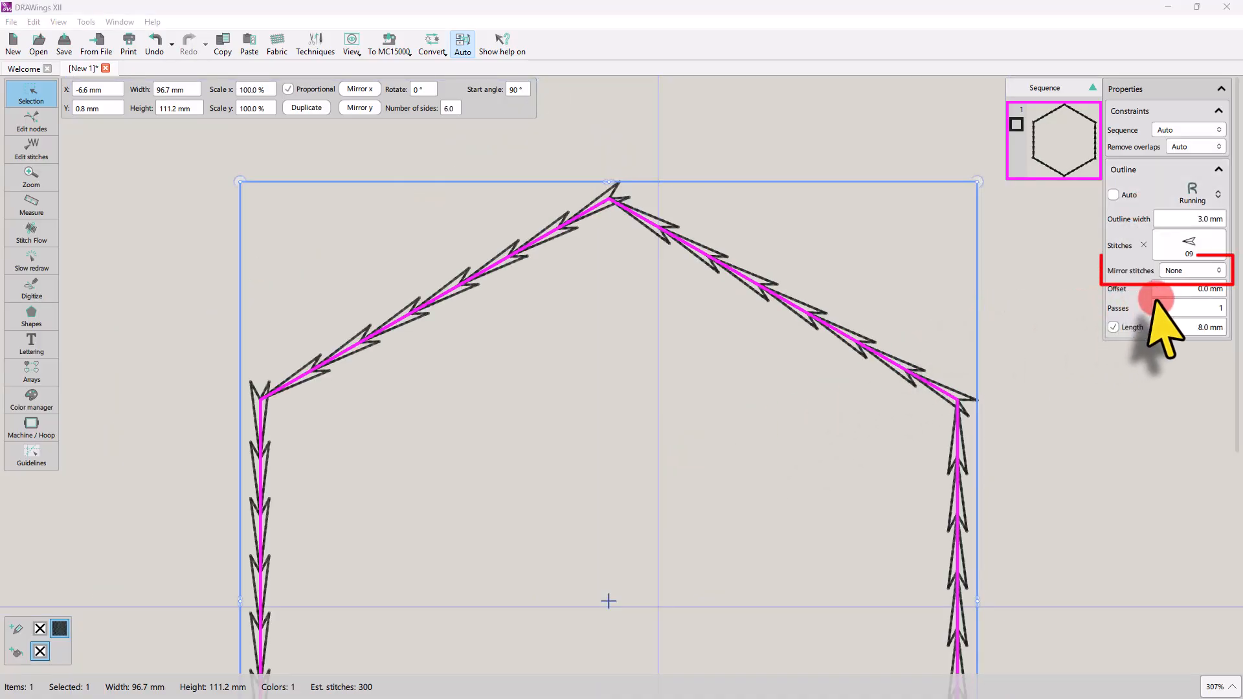
Try the Along, Across and Both mirroring options on the outline's stitches and return the mirroring to None.
click(1178, 272)
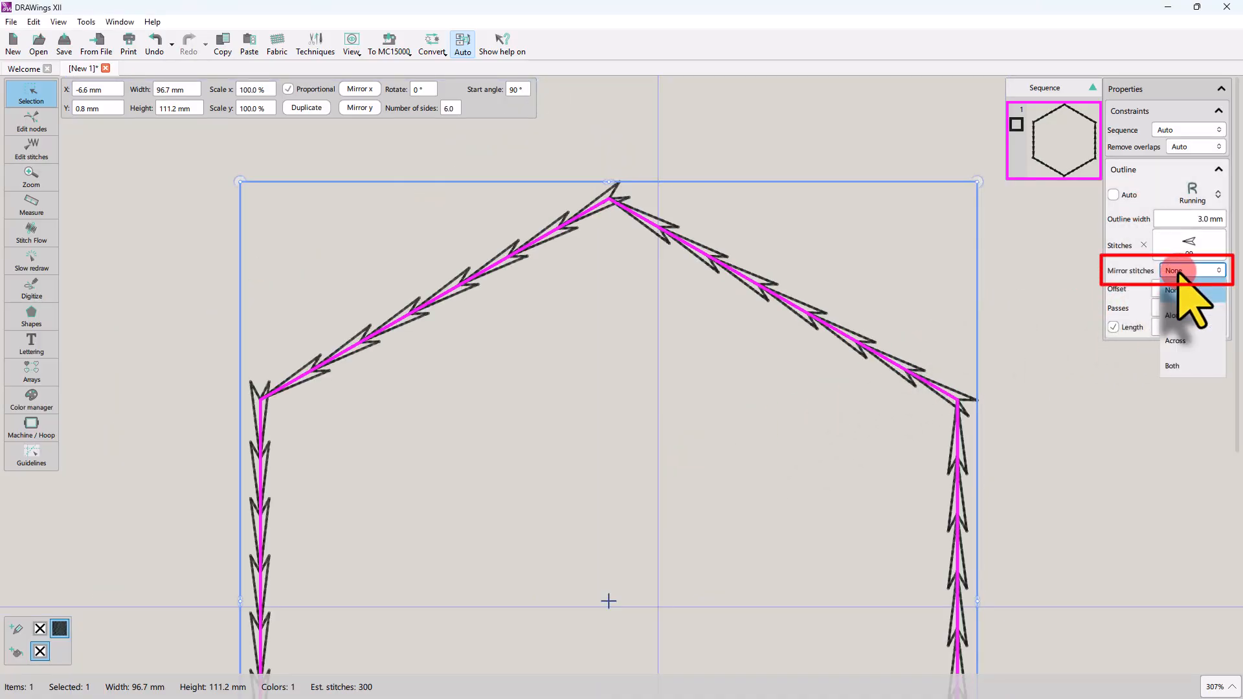
click(1177, 316)
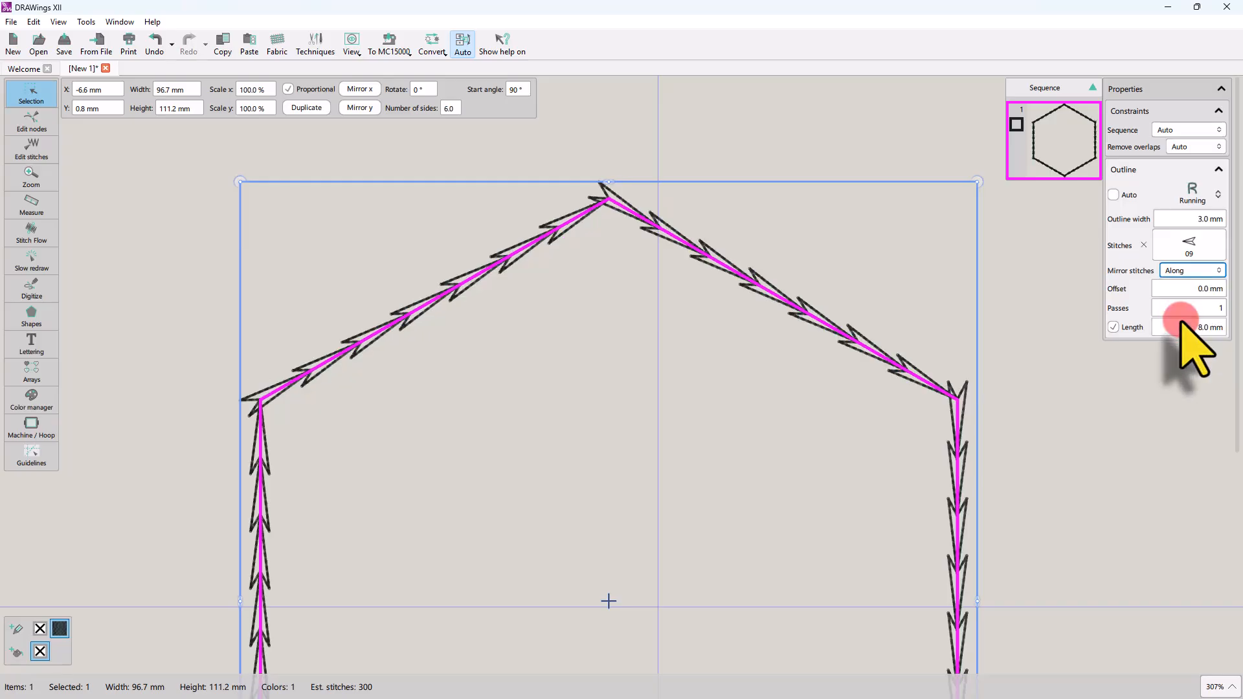
click(1187, 272)
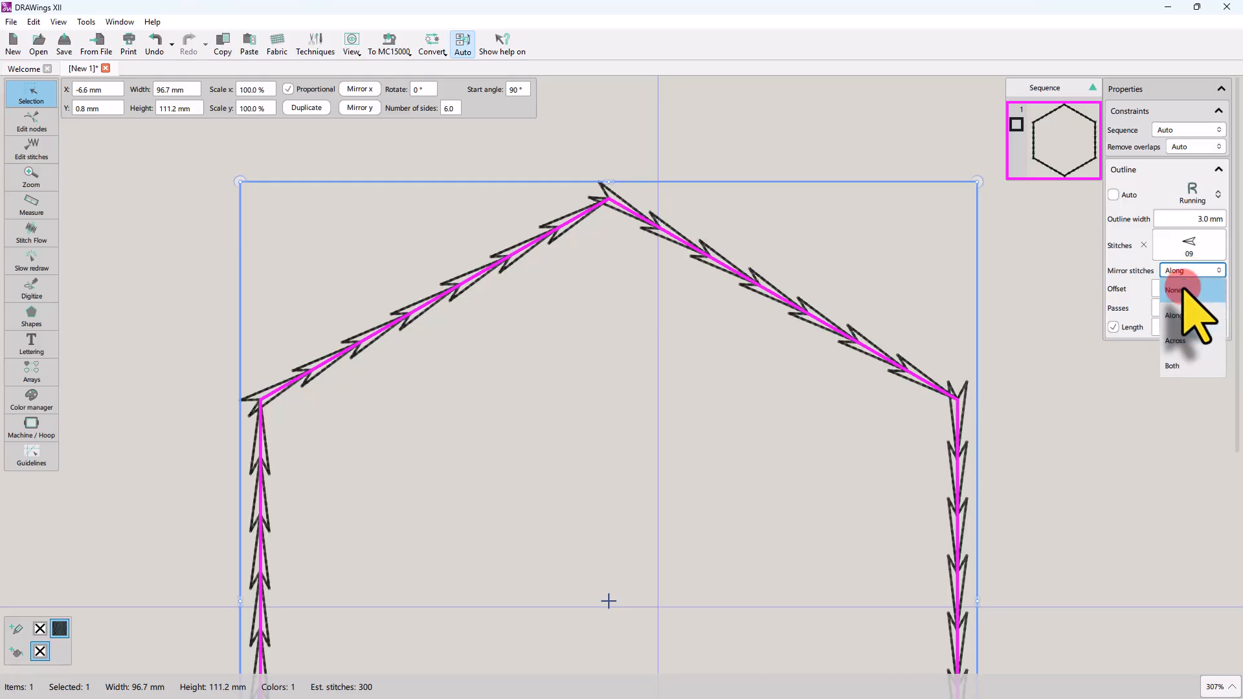
click(1182, 342)
click(1187, 270)
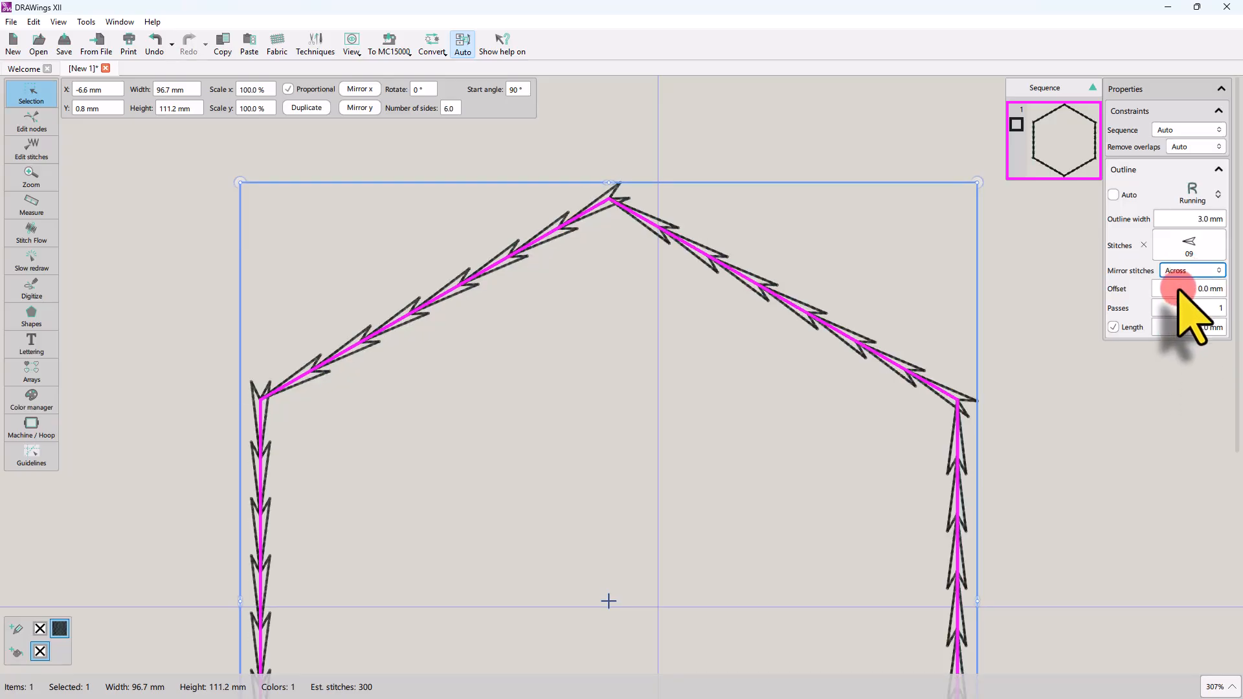
click(1182, 366)
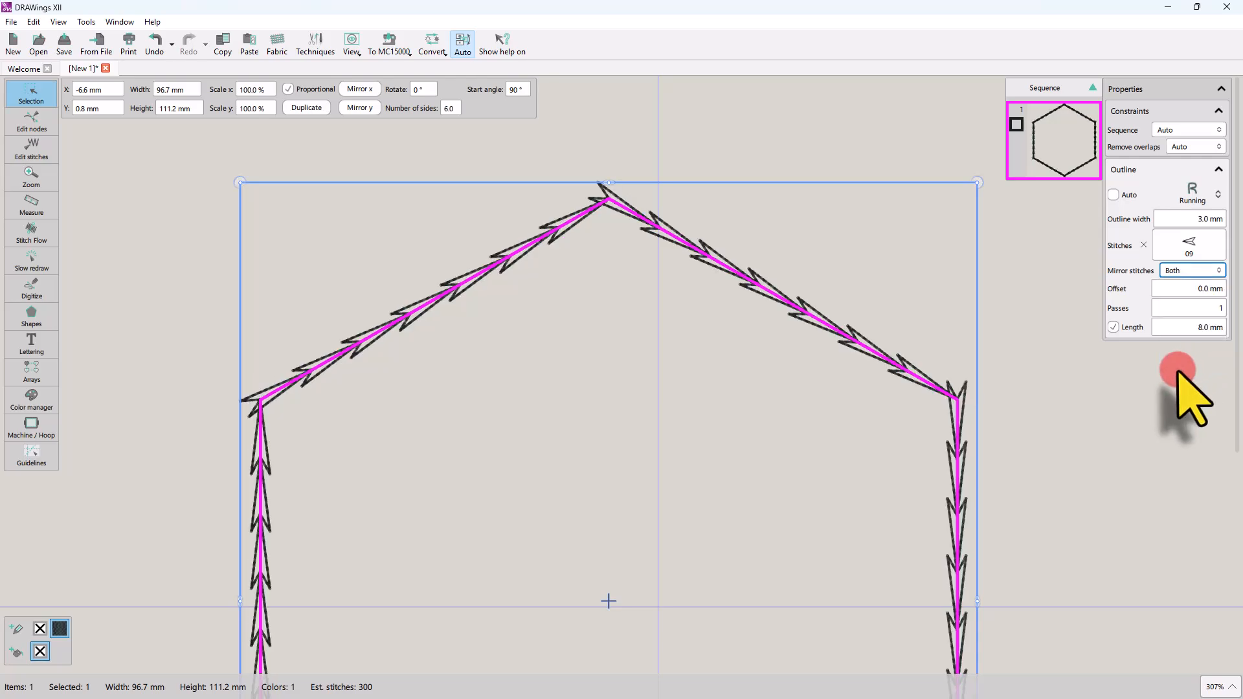
click(1215, 271)
click(1198, 290)
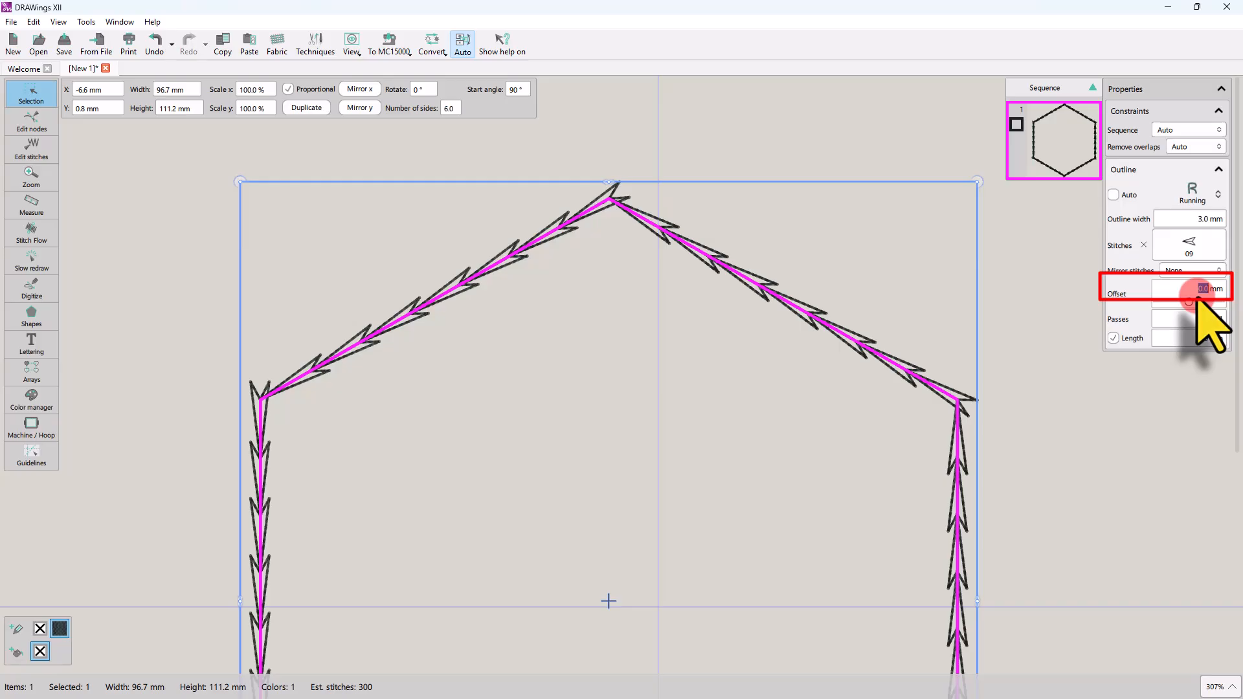
Try outline offsets of 3 mm, 2 mm and -2 mm on the hexagon.
text(3)
key(Return)
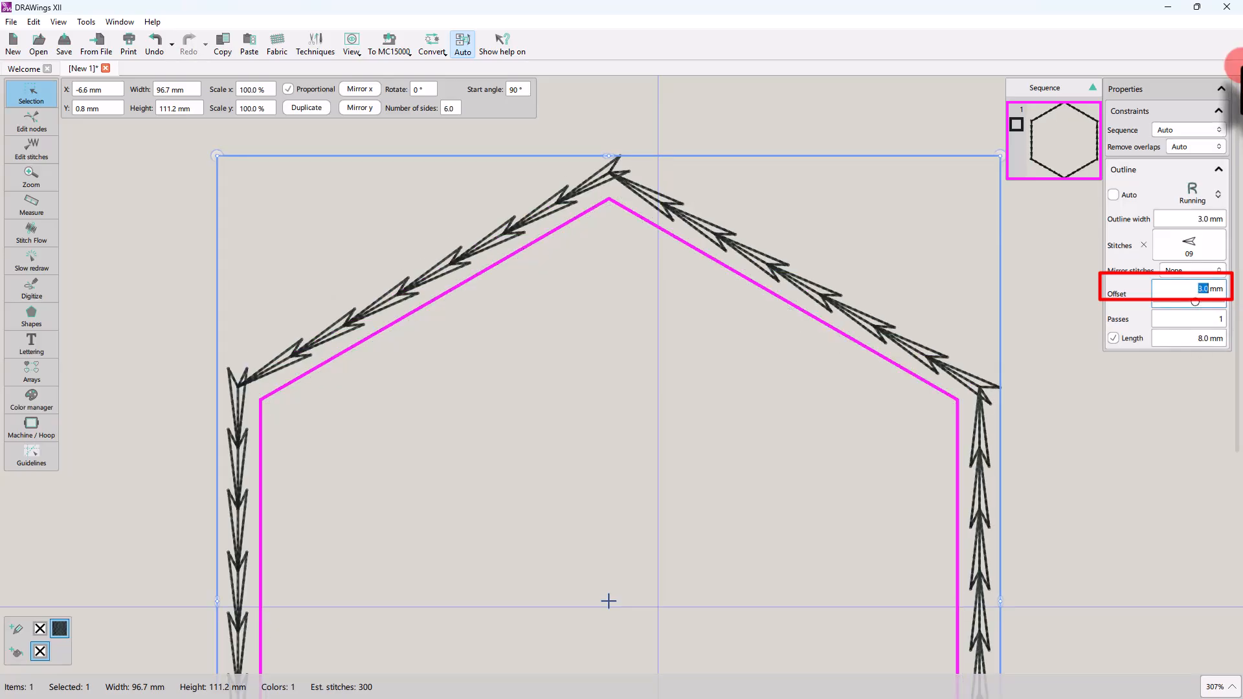
text(2)
key(Return)
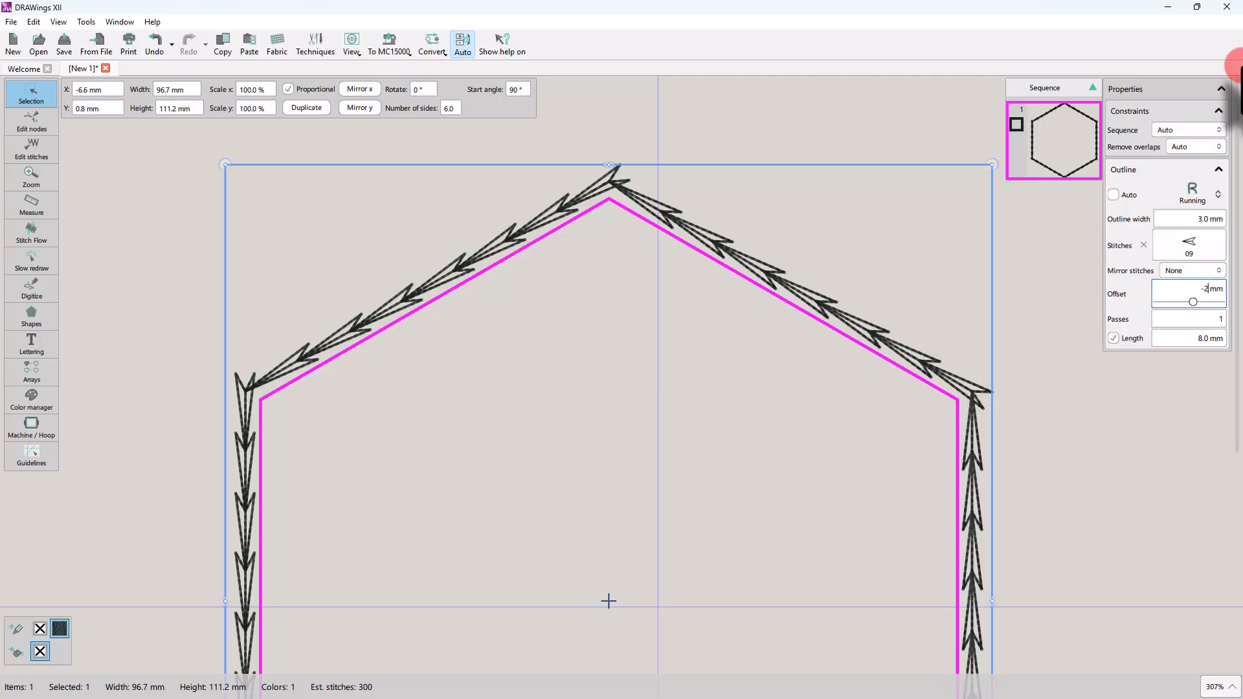
text(-2)
key(Return)
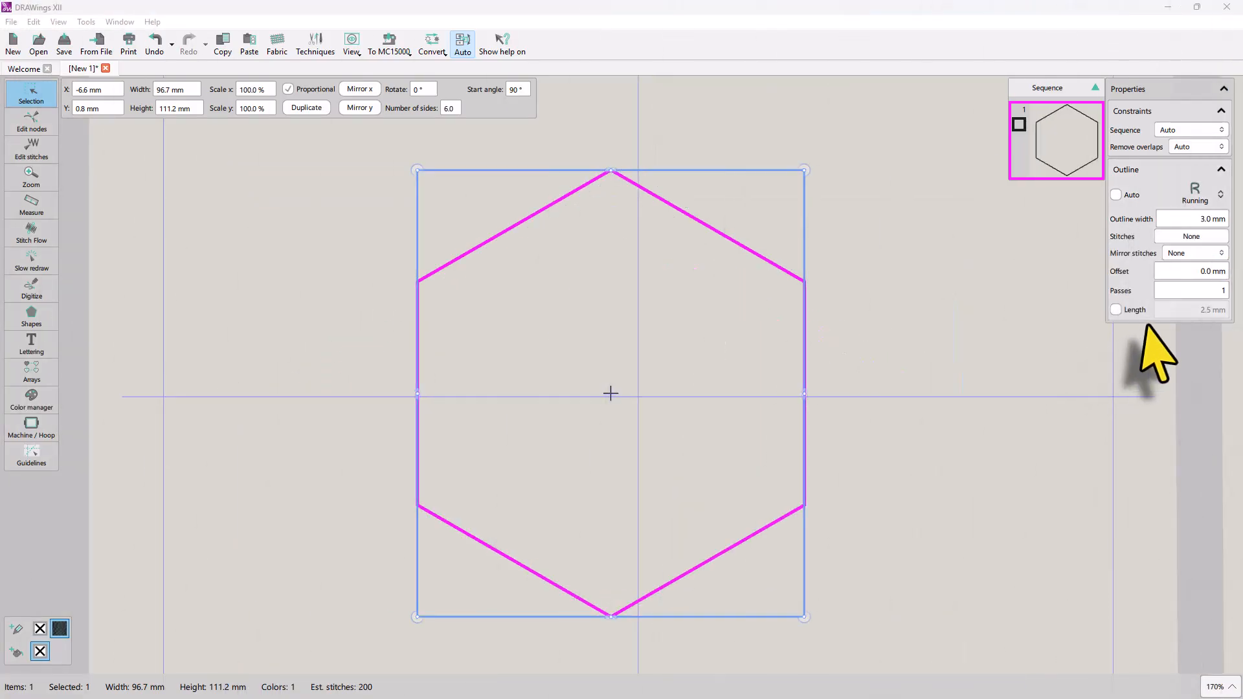
Set the plain running outline to 2 passes and run its stitch-out simulation to the end in Slow redraw.
click(1193, 293)
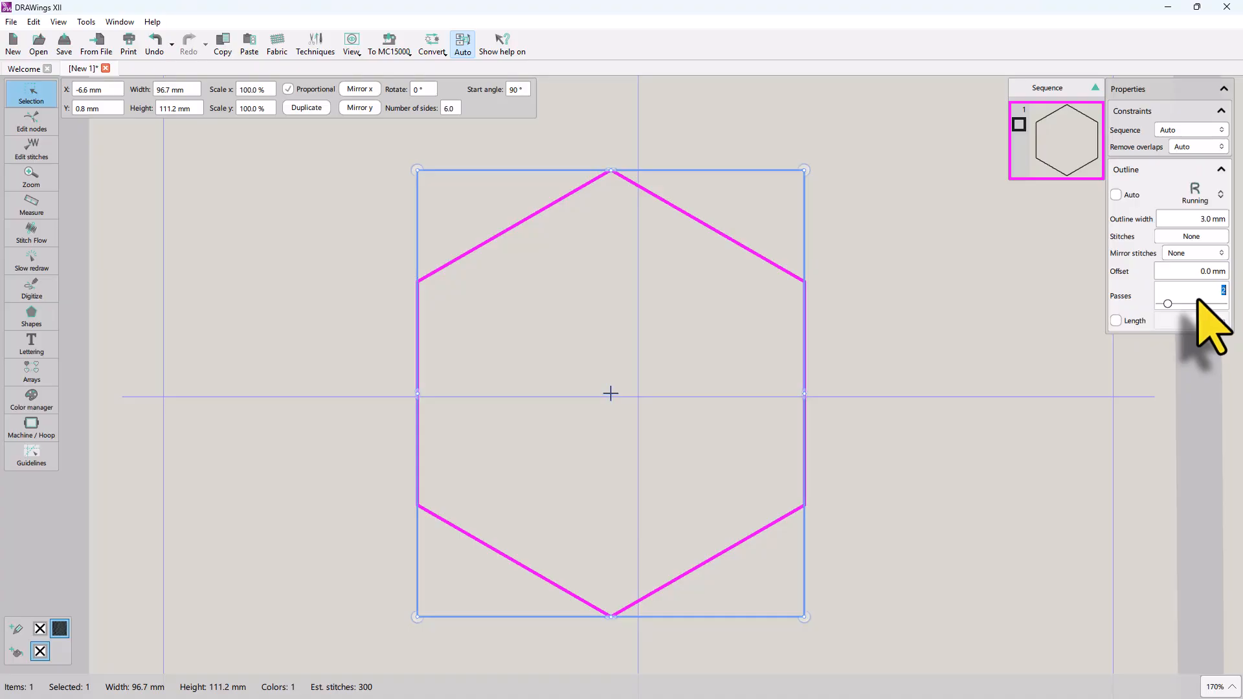
click(26, 259)
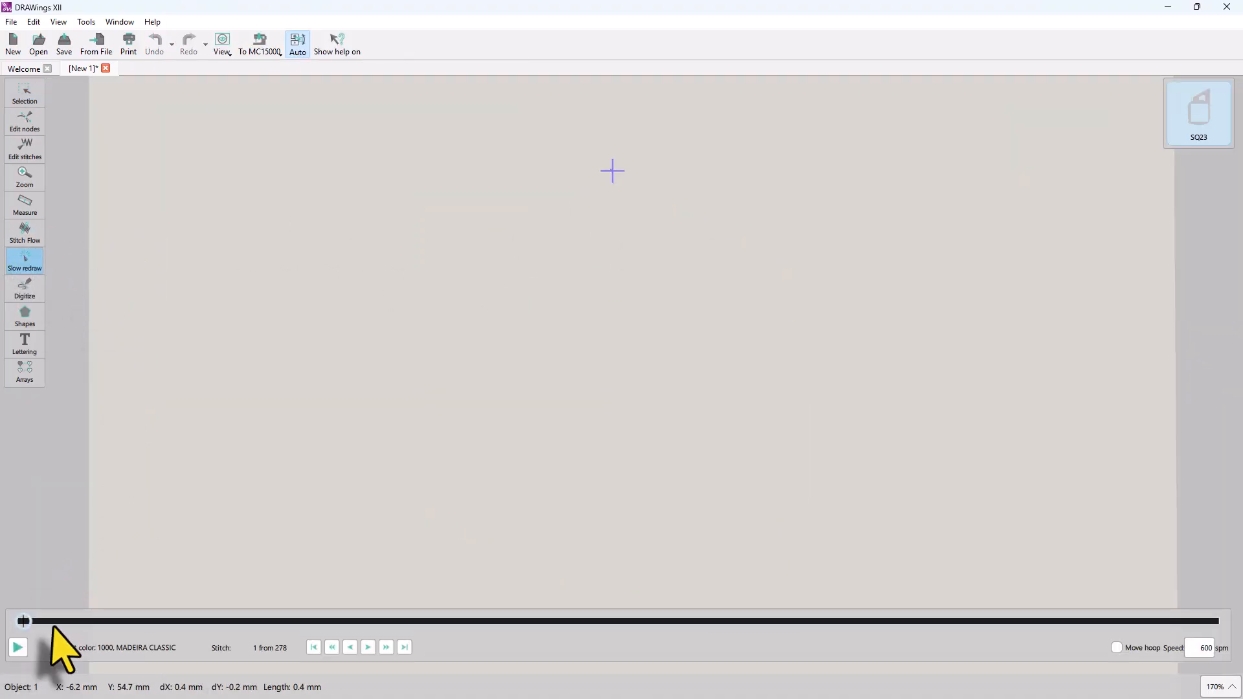
drag(53, 627, 798, 644)
mouse_move(998, 659)
mouse_down()
mouse_move(1152, 618)
mouse_move(1239, 616)
mouse_up()
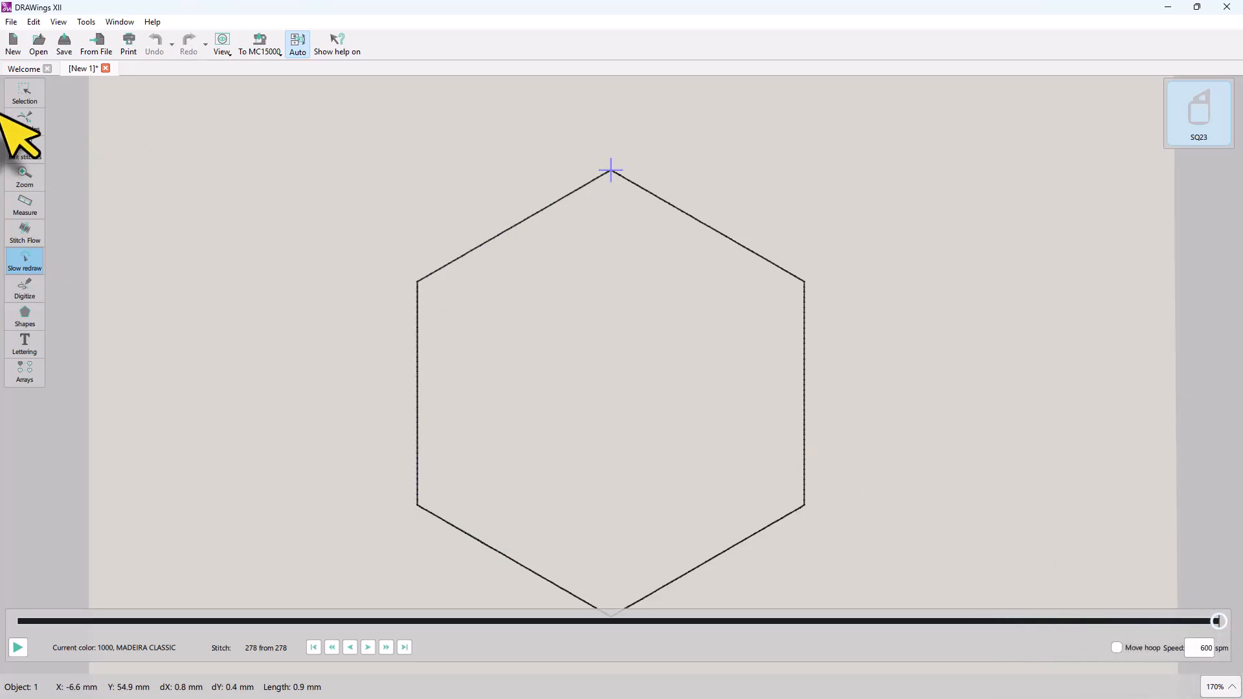
click(26, 94)
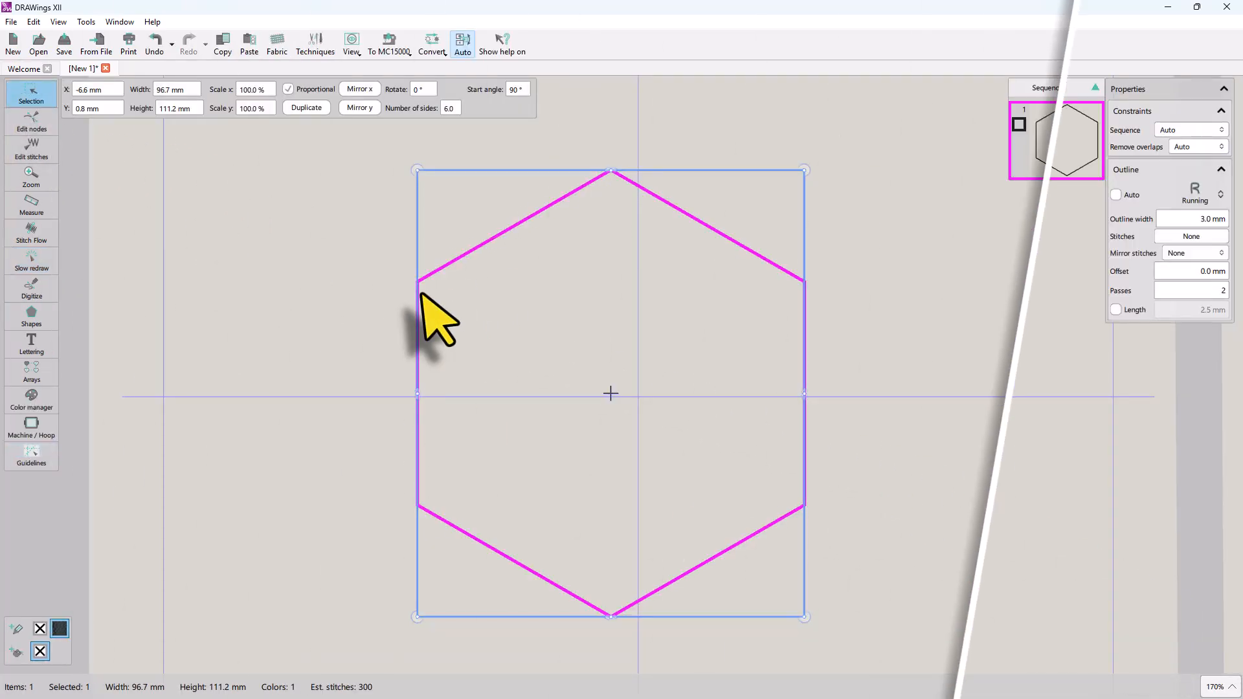
Enable a custom stitch length for the hexagon's running outline and set it to 4 mm.
scroll(429, 319, up, 5)
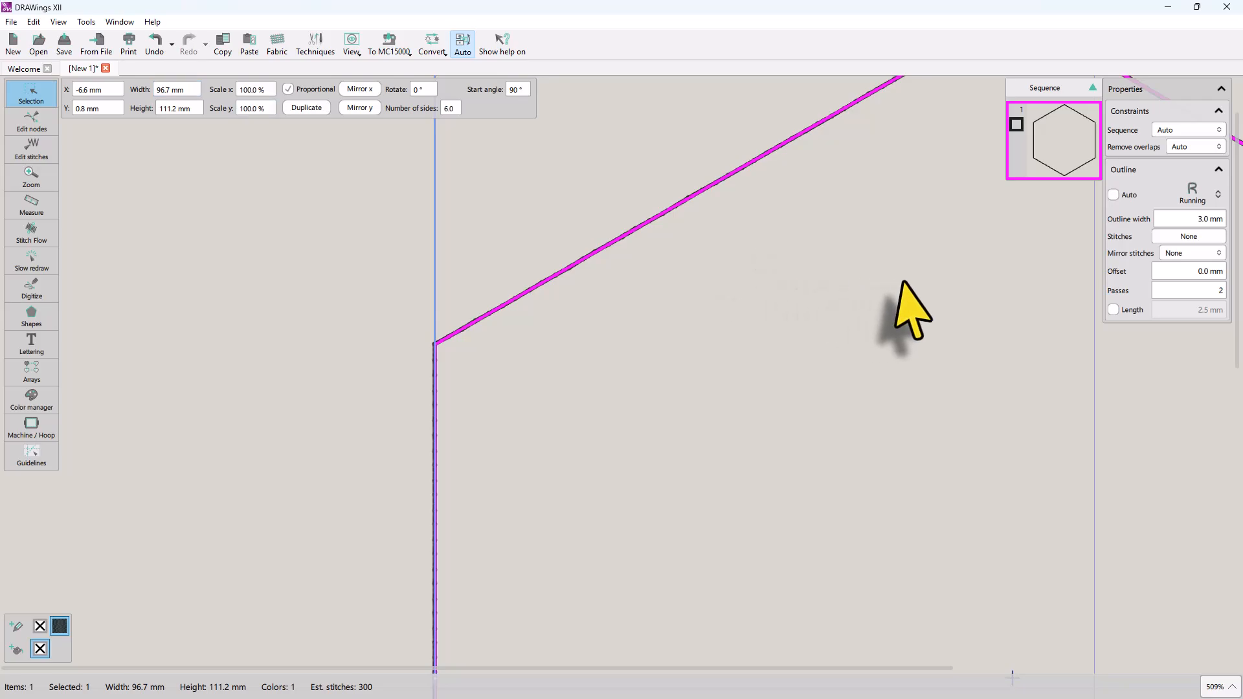
click(1069, 392)
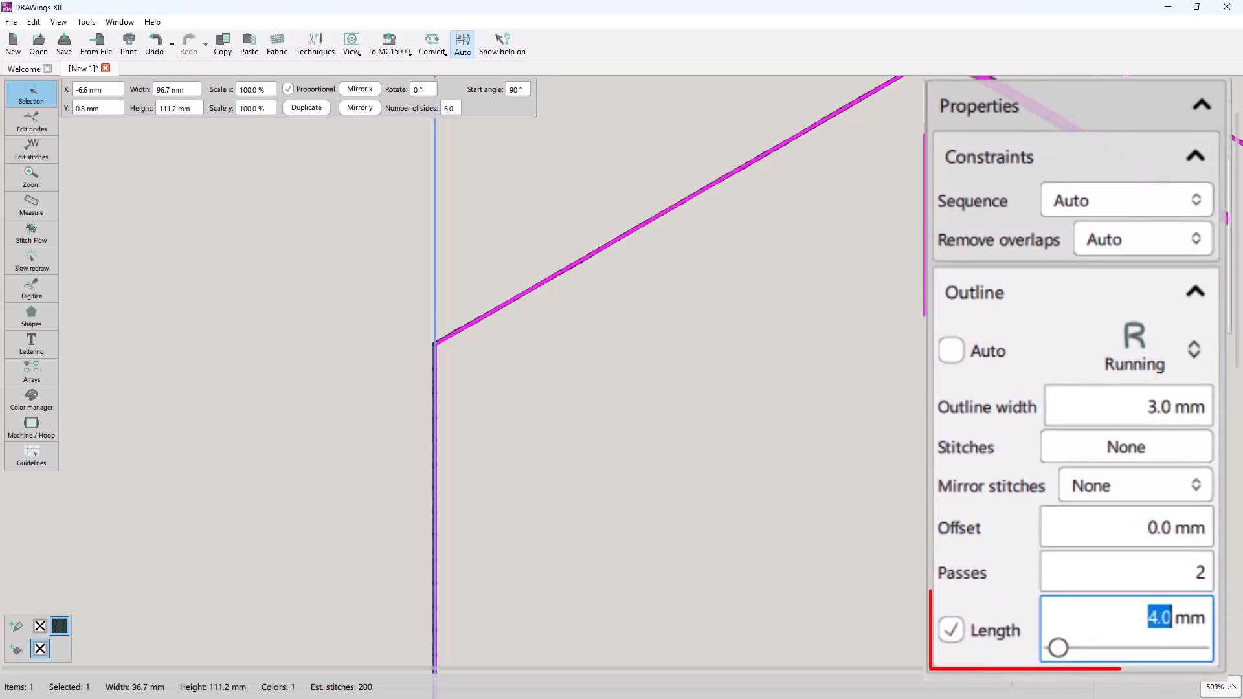
Turn off the 3D preview and display the stitch points along the hexagon's outline.
click(58, 24)
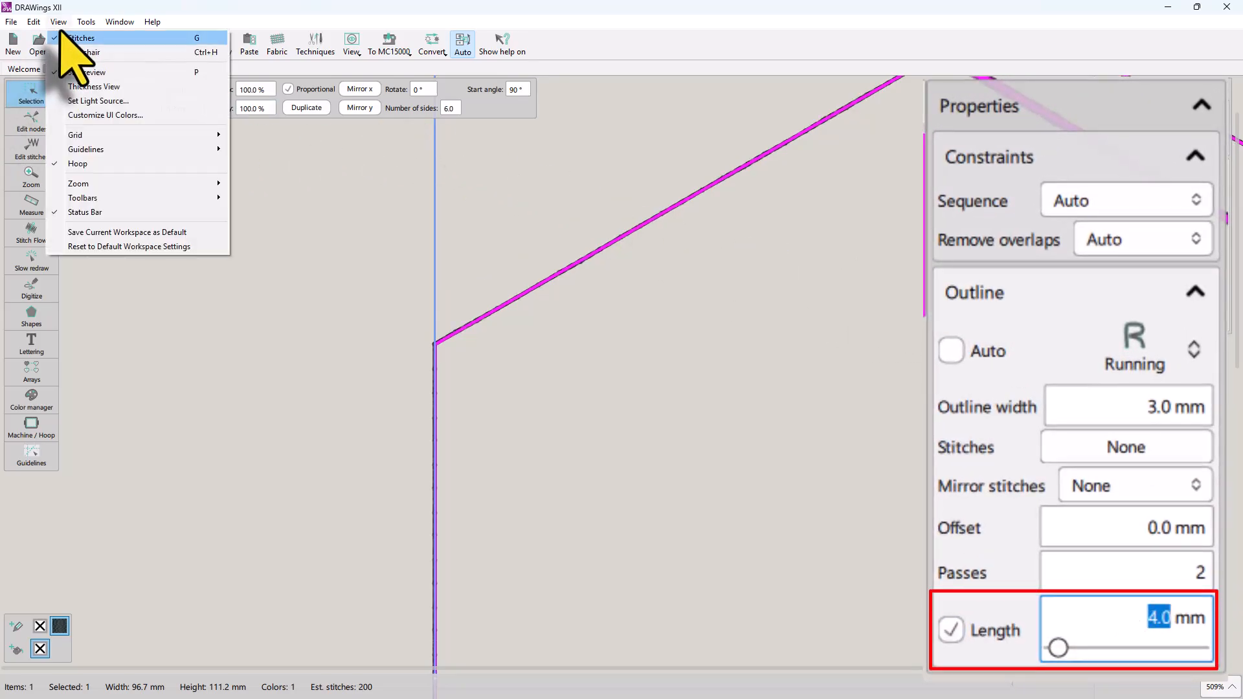
click(76, 65)
click(68, 23)
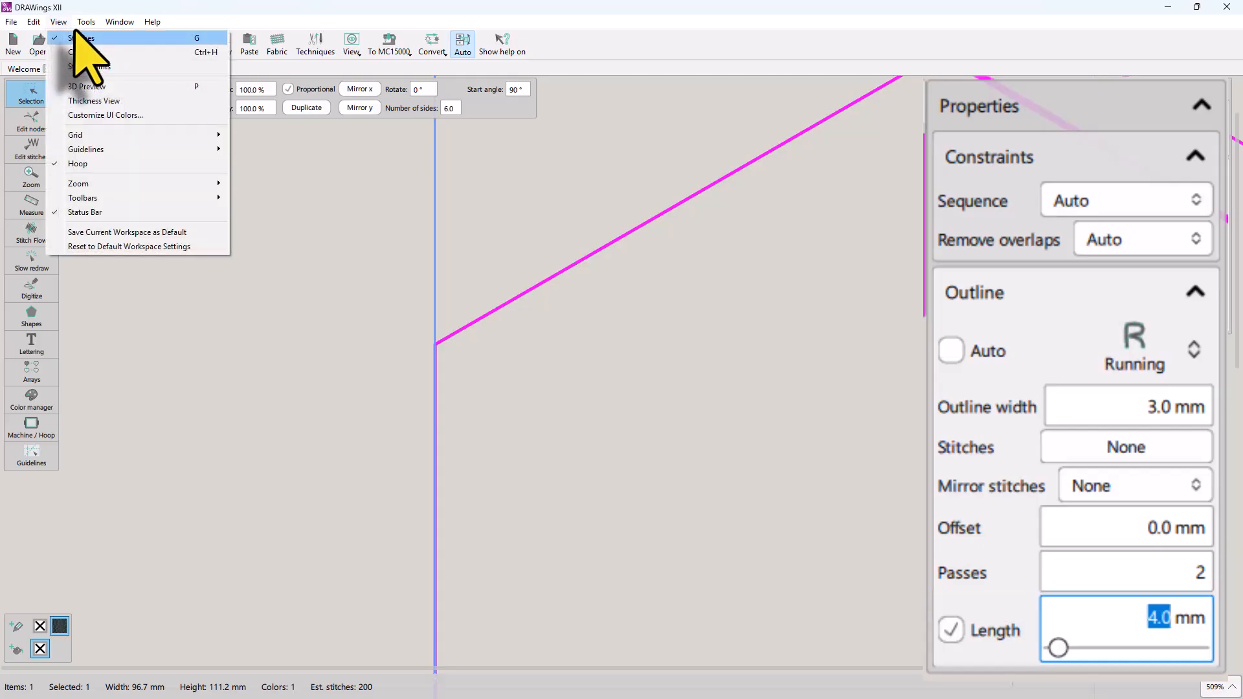
click(77, 65)
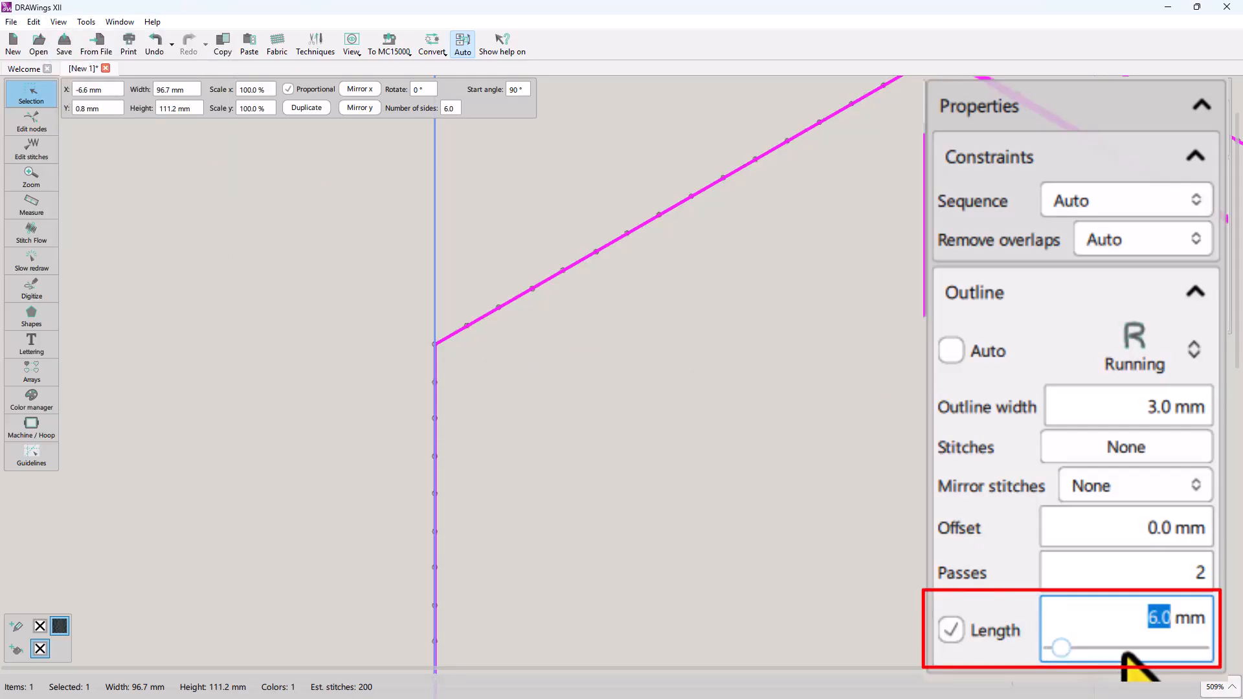
Set the outline's stitch length to 5 mm.
key(Return)
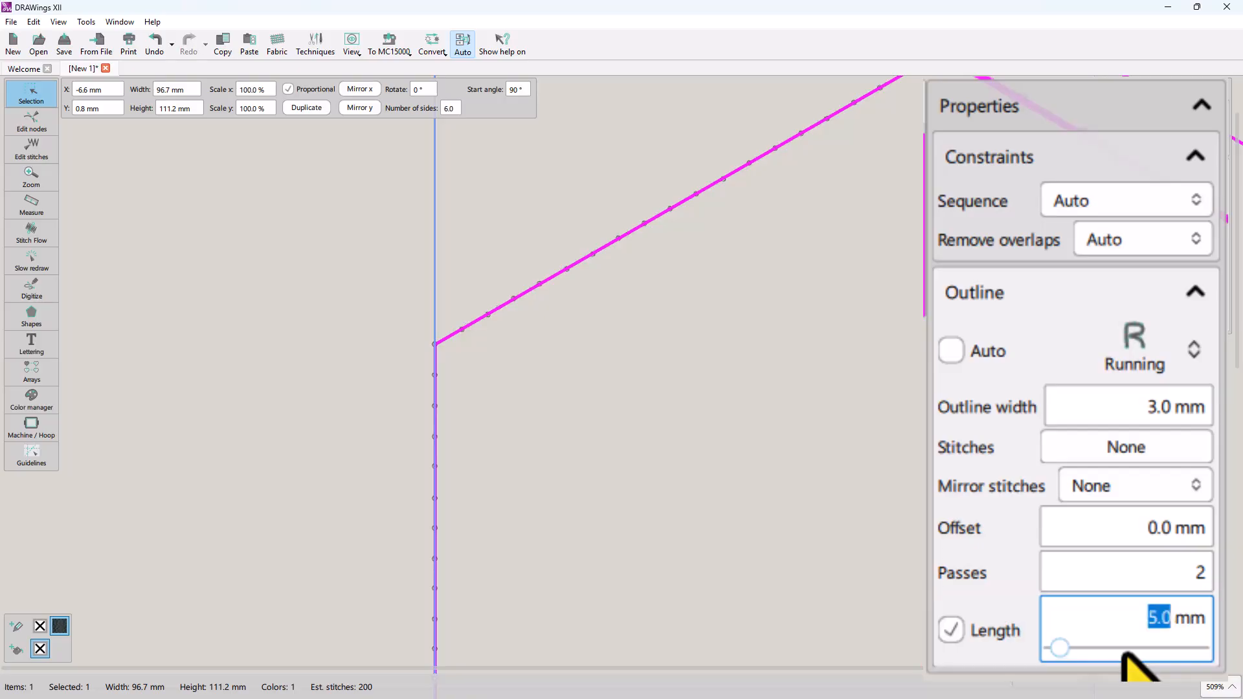